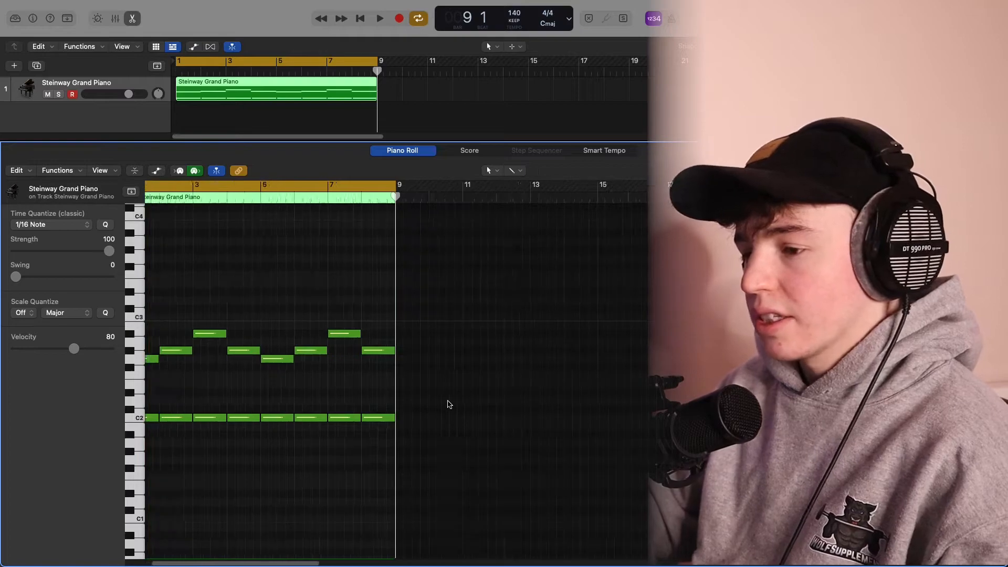
# Step: Fit all eight bars of the Steinway Grand Piano region in the piano roll and play it
pyautogui.hscroll(-3, 441, 417)
pyautogui.press('super+Right')
pyautogui.press('super+Right')
pyautogui.hscroll(-4, 434, 404)
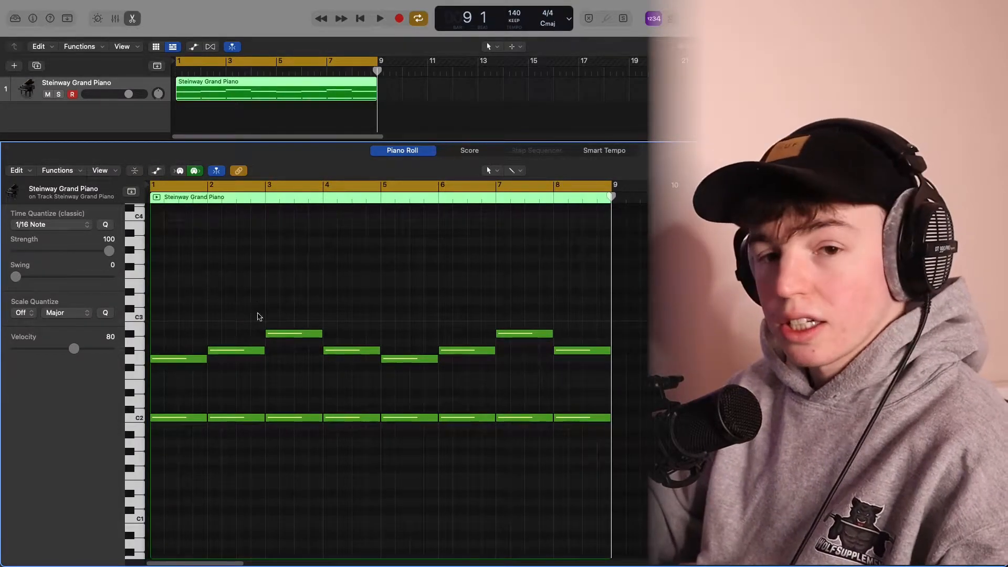
pyautogui.press('space')
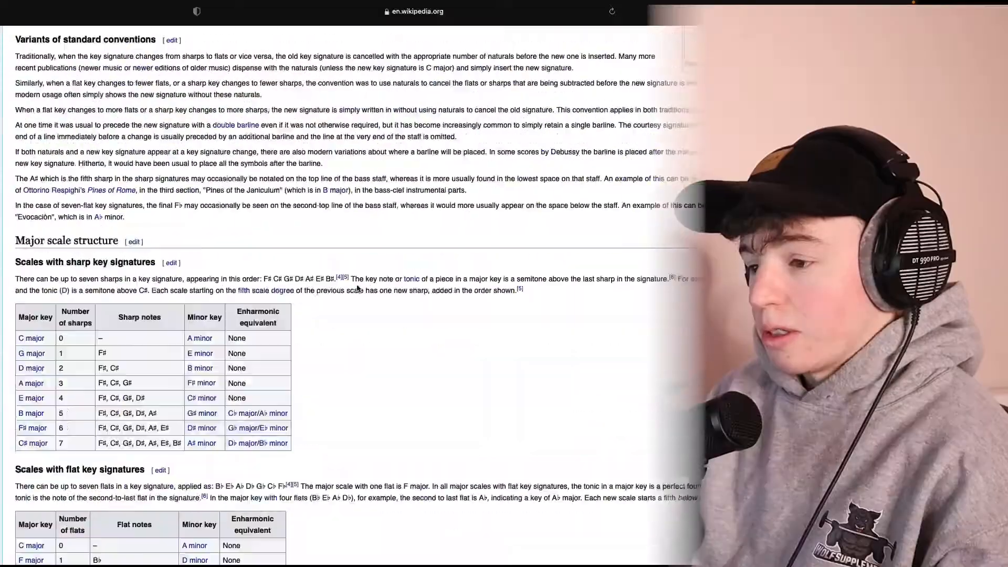
# Step: Examine the sharp and flat key signature tables, comparing major keys such as C major with their relative minor keys
pyautogui.scroll(-3, 357, 288)
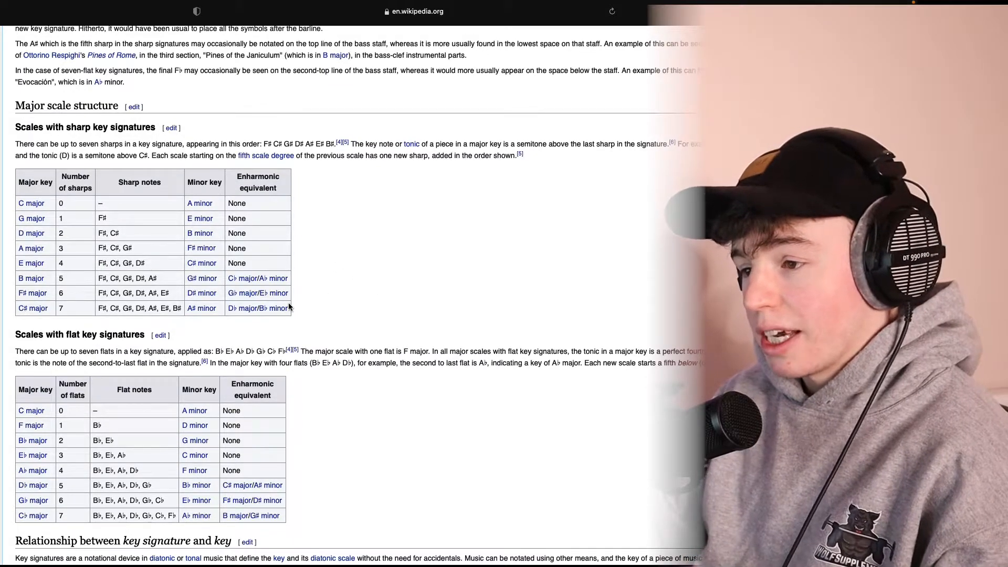
pyautogui.scroll(-2, 376, 297)
pyautogui.moveTo(15, 279); pyautogui.dragTo(431, 278)
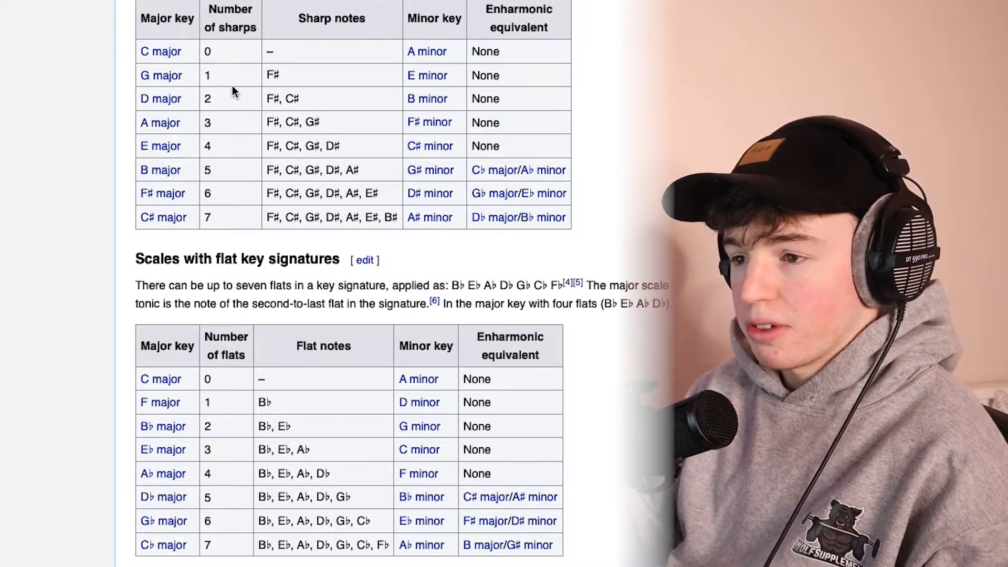
pyautogui.moveTo(156, 53)
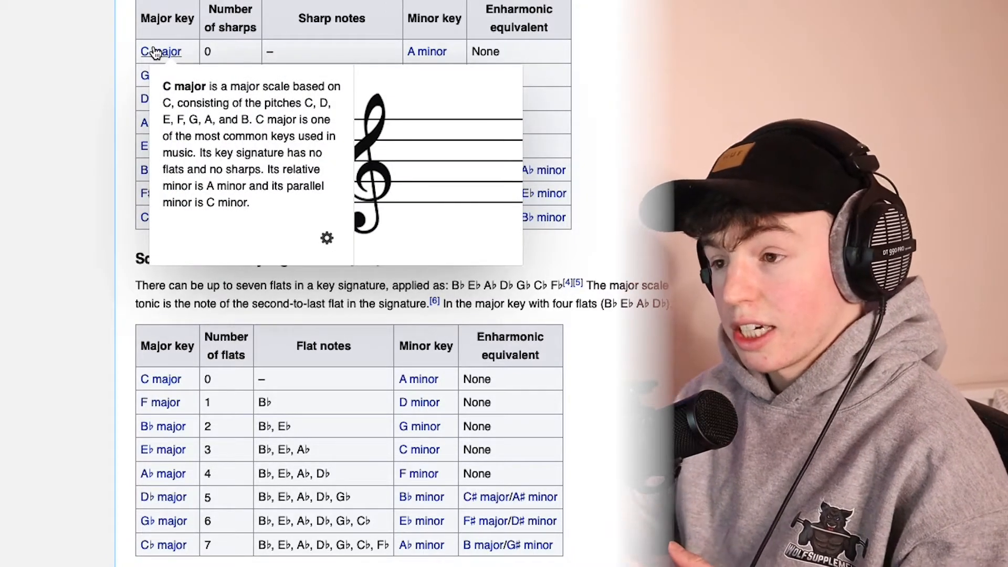
pyautogui.moveTo(437, 57)
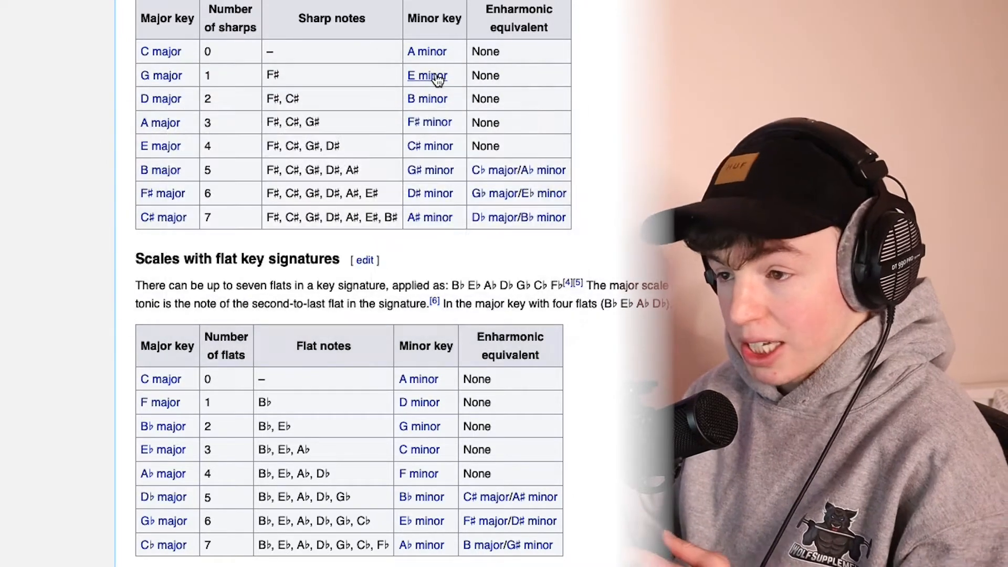
pyautogui.moveTo(437, 78)
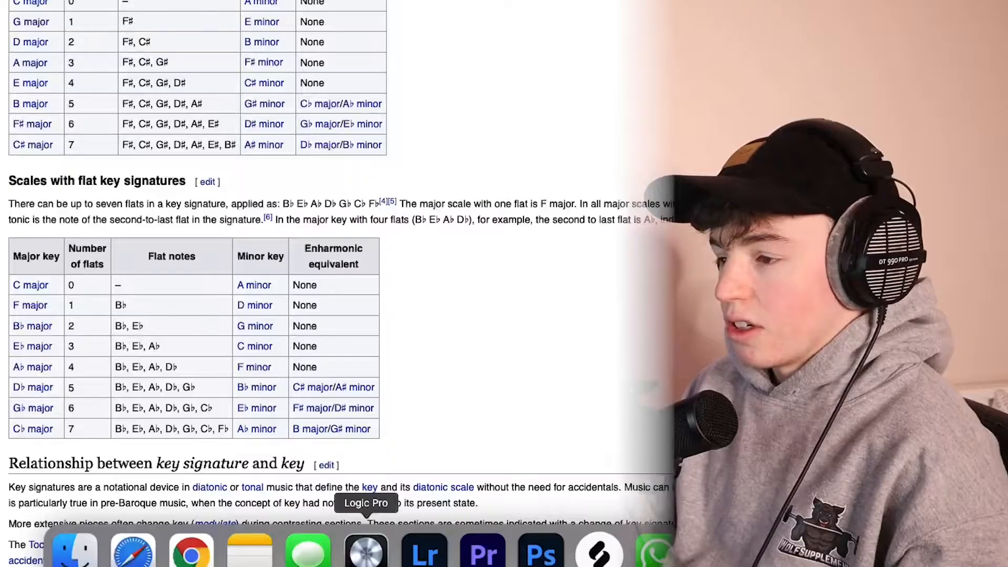
# Step: Switch to Logic Pro, audition pitches on the piano roll keyboard and select all of the melody's notes
pyautogui.click(360, 546)
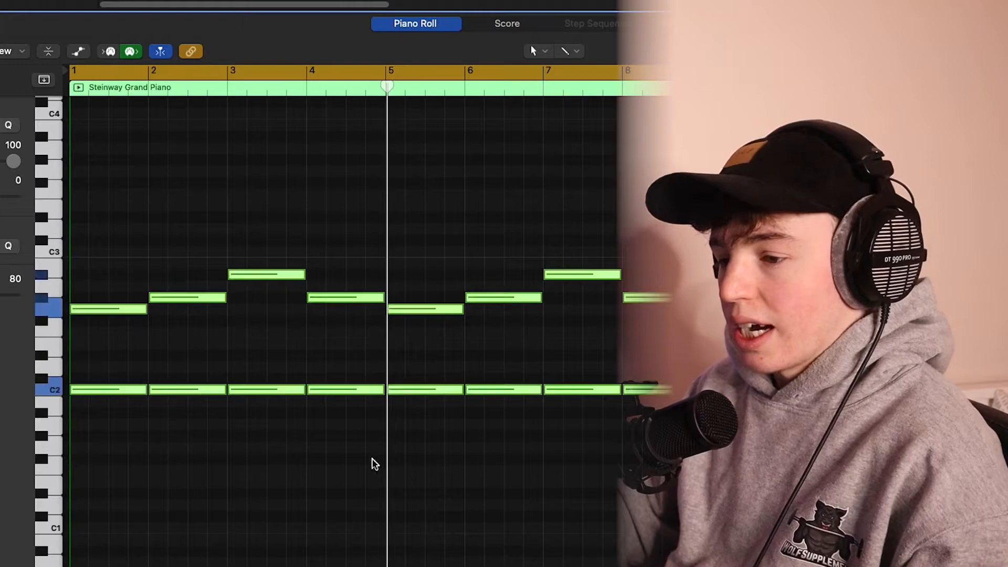
pyautogui.click(42, 301)
pyautogui.click(43, 274)
pyautogui.click(206, 368)
pyautogui.press('super+a')
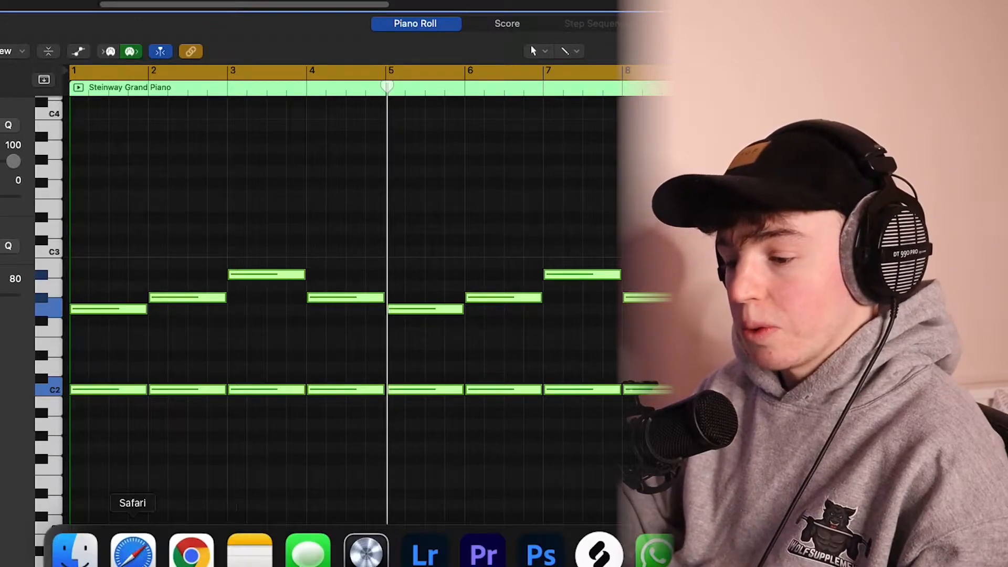
# Step: Switch to Safari and check the D major row's sharp notes in the key signature table
pyautogui.click(138, 548)
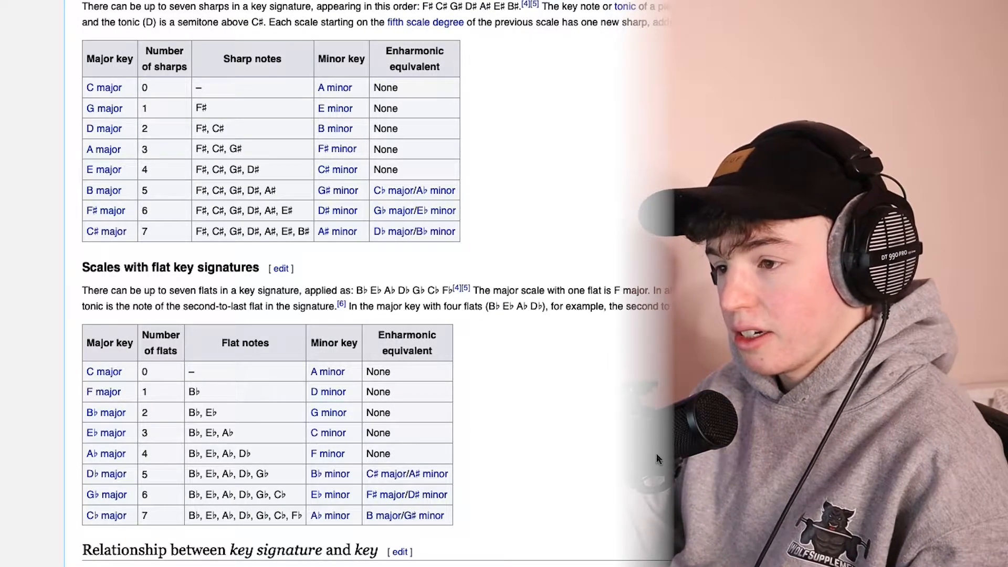
pyautogui.scroll(1, 187, 112)
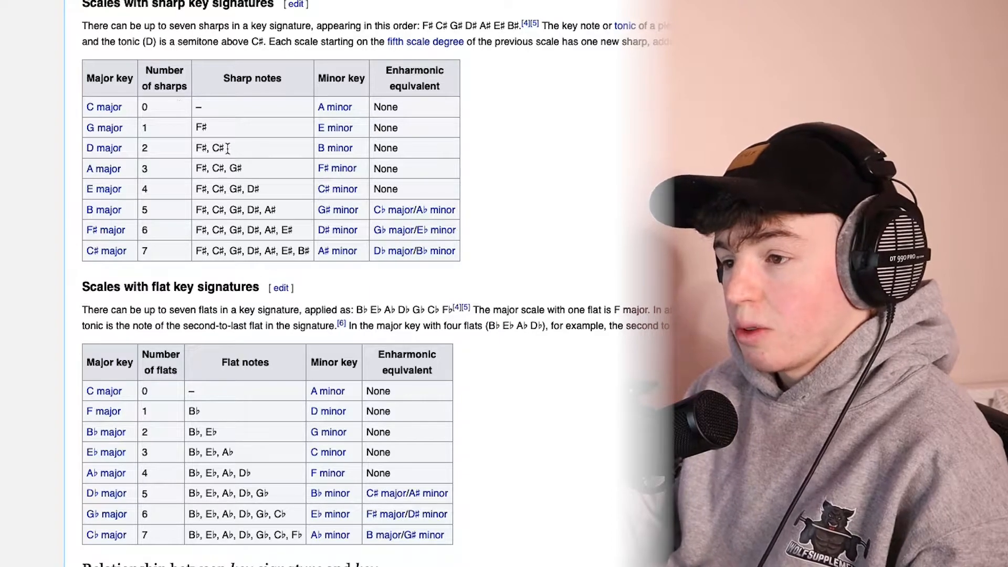
pyautogui.moveTo(213, 141); pyautogui.dragTo(205, 137)
pyautogui.click(255, 153)
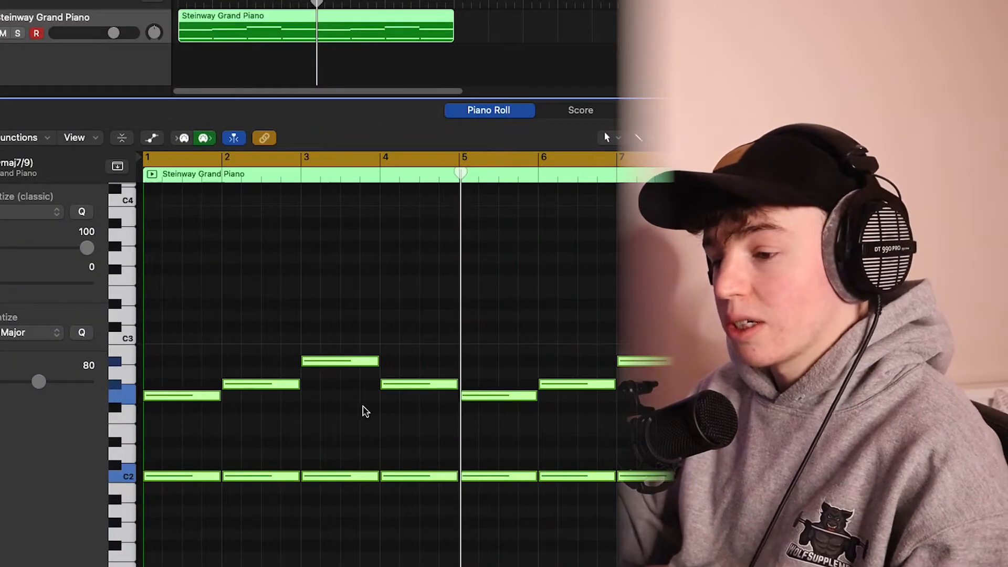
# Step: Examine the sharp notes listed from D major through F♯ major, comparing them with the piano melody
pyautogui.moveTo(198, 503); pyautogui.dragTo(676, 430)
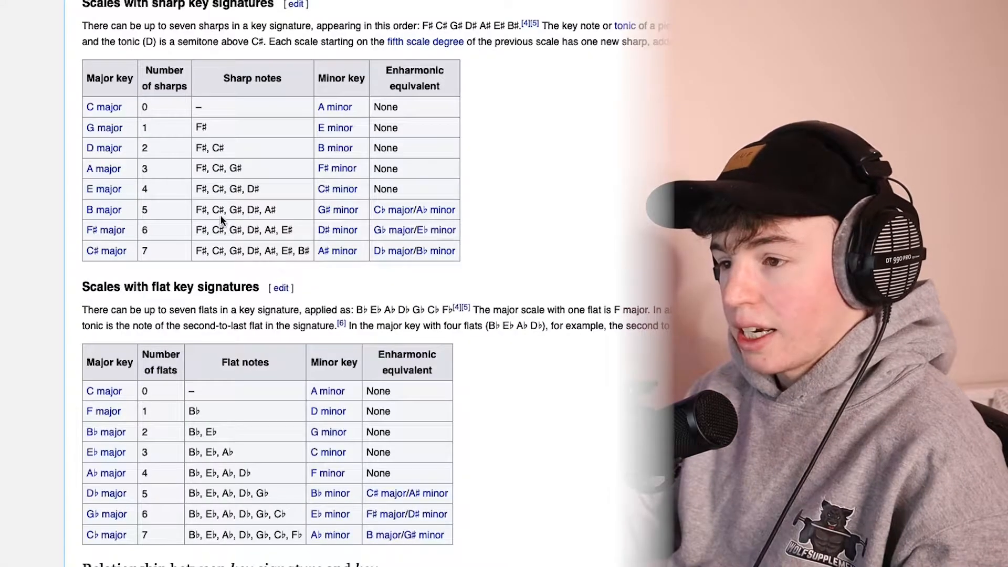
pyautogui.moveTo(210, 142); pyautogui.dragTo(294, 231)
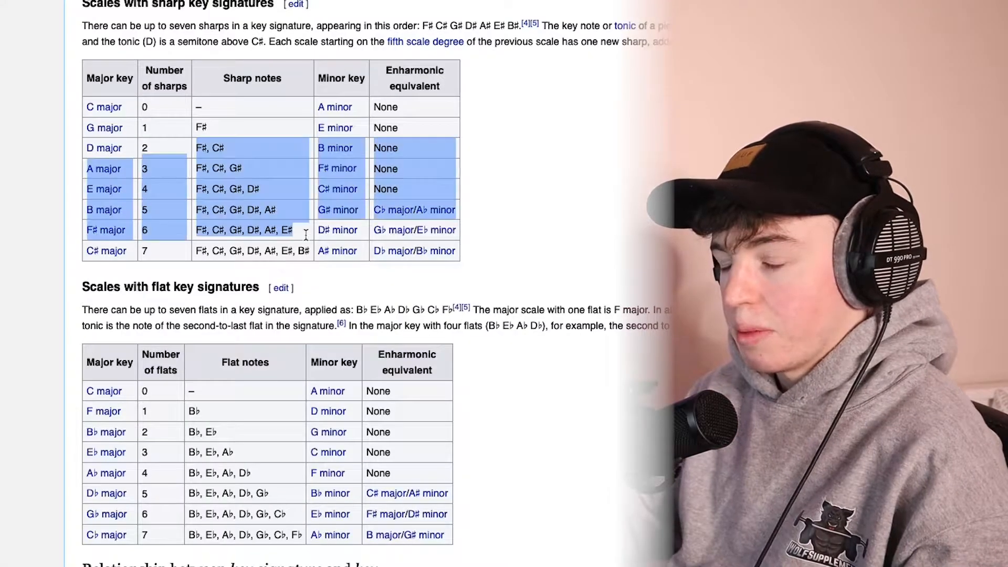
pyautogui.click(295, 204)
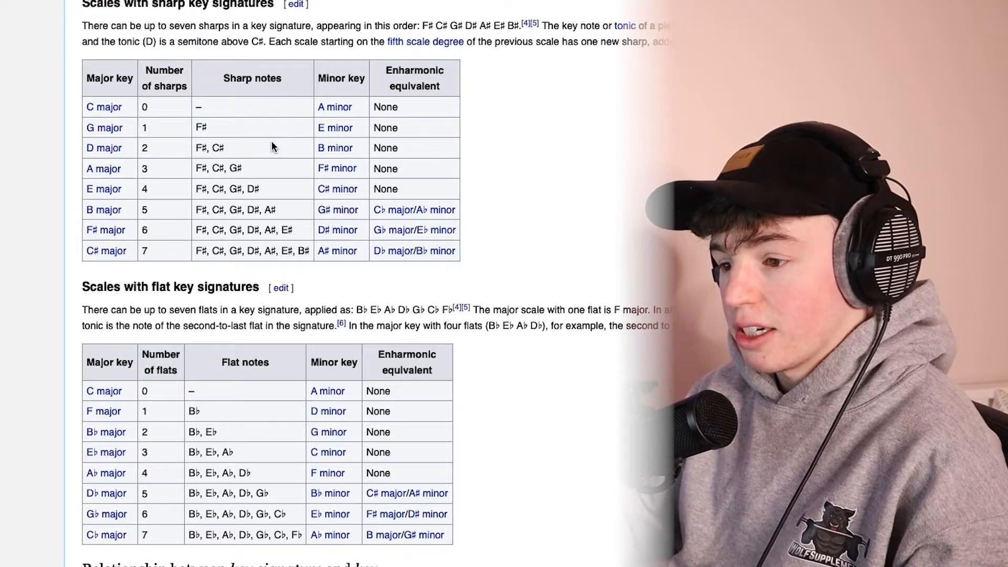
# Step: Highlight the flat notes of E♭ major in the flat key signatures table
pyautogui.scroll(-4, 285, 343)
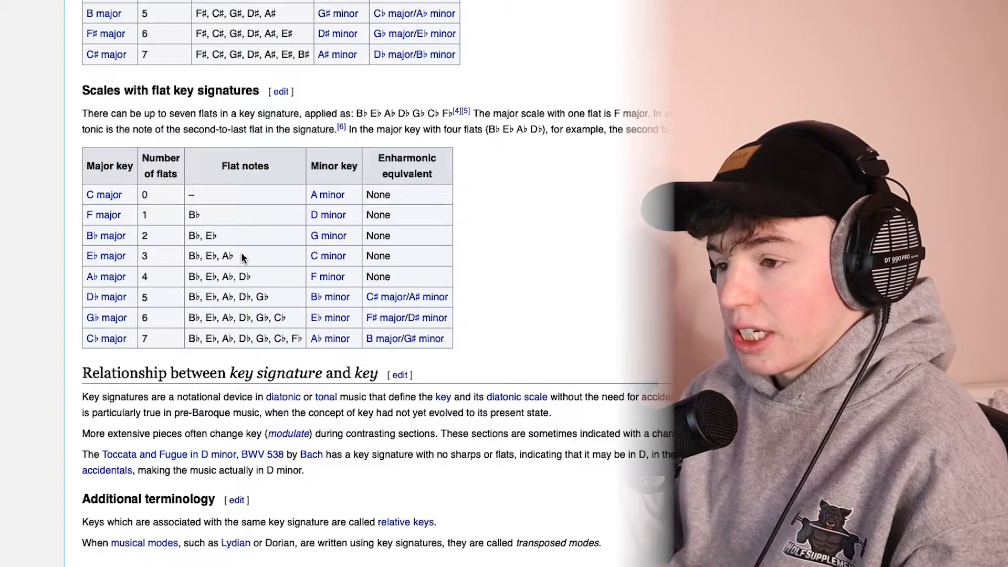
pyautogui.moveTo(242, 258); pyautogui.dragTo(185, 256)
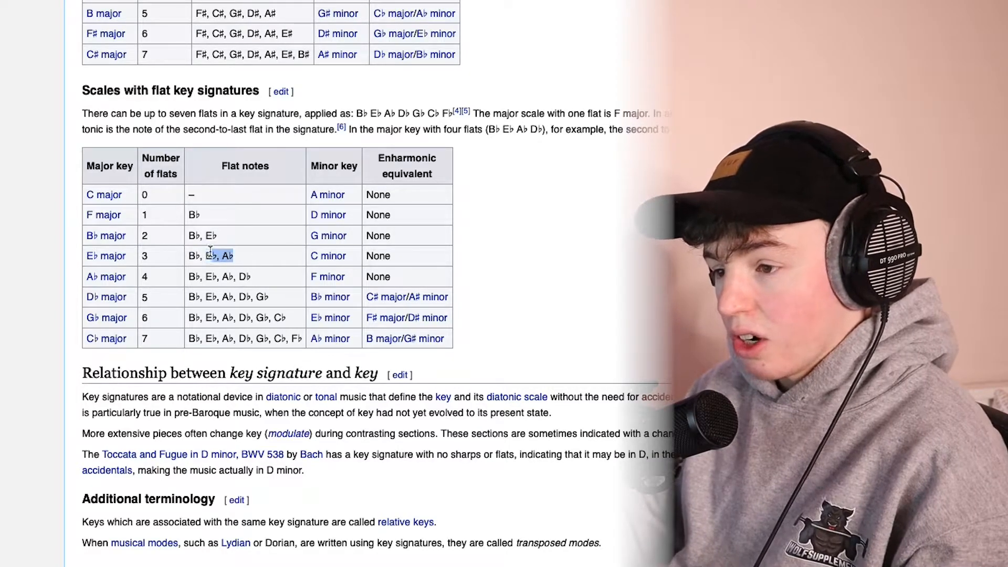
pyautogui.moveTo(246, 261); pyautogui.dragTo(182, 256)
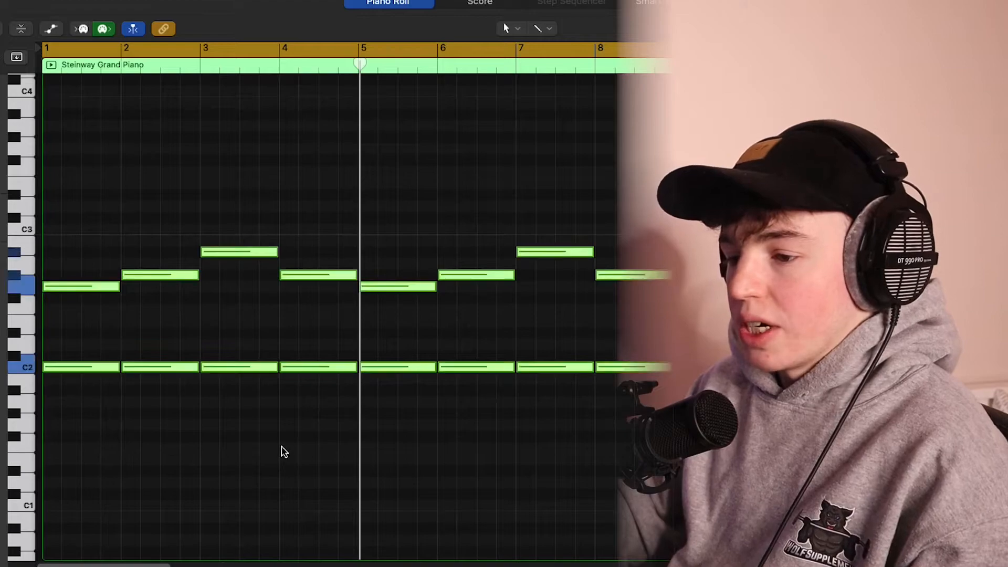
# Step: Try a one-bar E2 note in bar 2 of the piano melody and delete it again
pyautogui.click(239, 180)
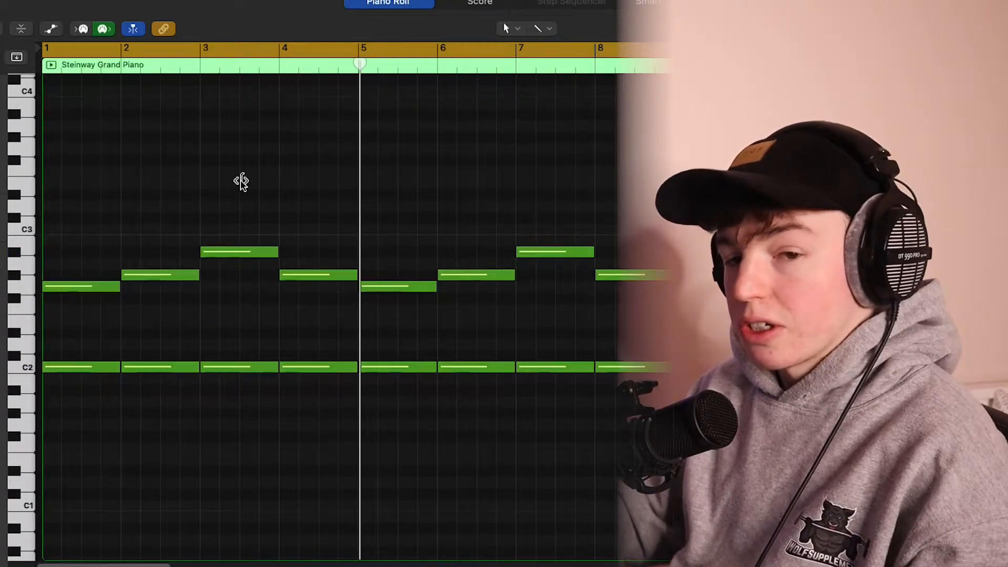
pyautogui.keyDown('super'); pyautogui.click(134, 318); pyautogui.keyUp('super')
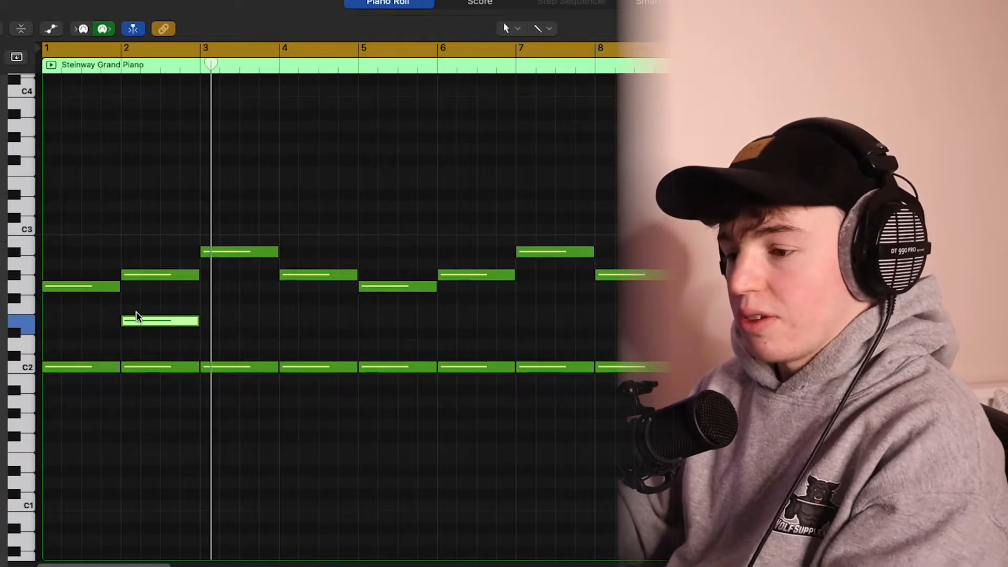
pyautogui.press('Delete')
pyautogui.click(119, 73)
pyautogui.moveTo(151, 431); pyautogui.dragTo(162, 235)
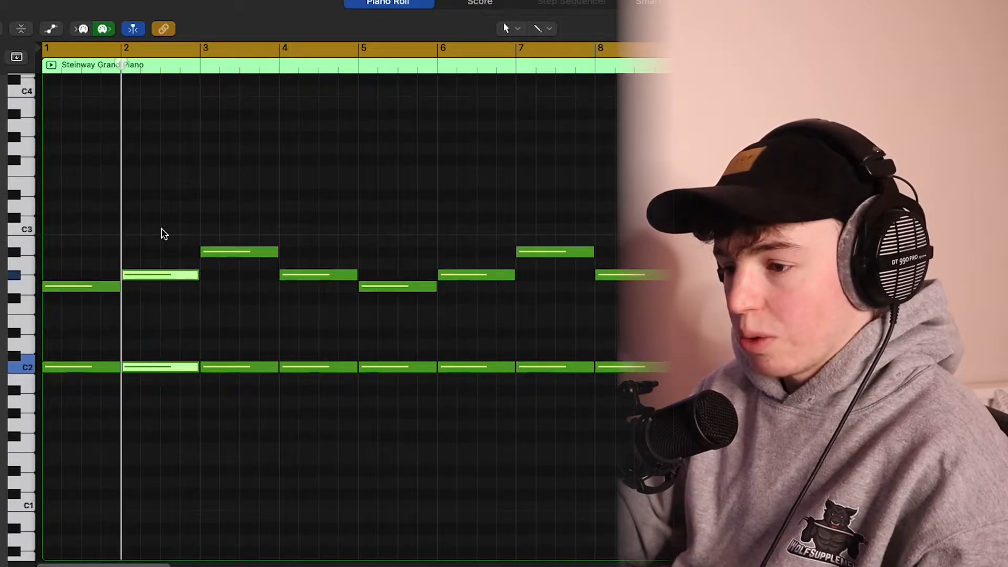
pyautogui.click(161, 234)
pyautogui.doubleClick(152, 278)
pyautogui.click(152, 355)
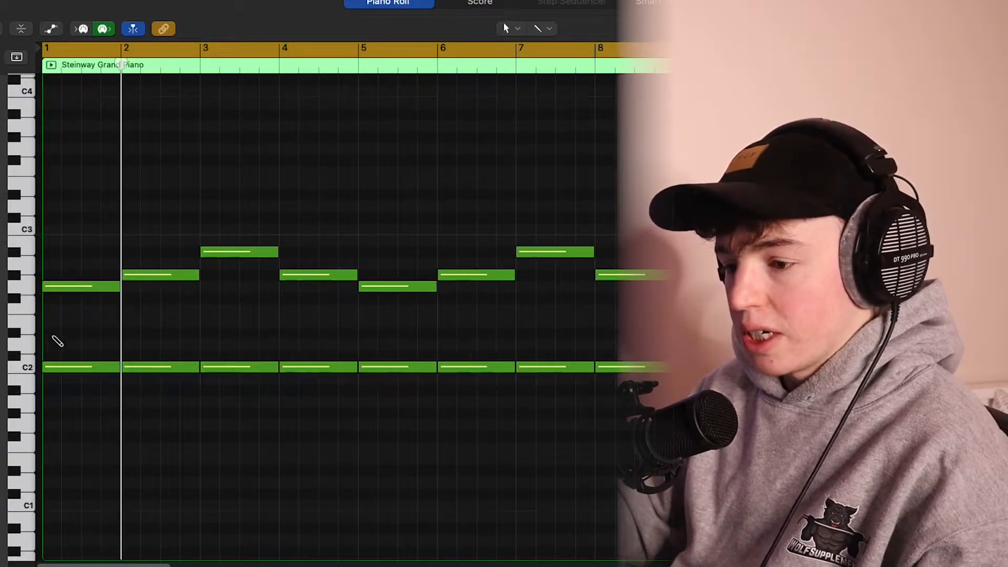
# Step: Add a one-bar E2 note at the start of bar 1 and listen to it with the melody
pyautogui.click(52, 321)
pyautogui.moveTo(104, 324); pyautogui.dragTo(94, 324)
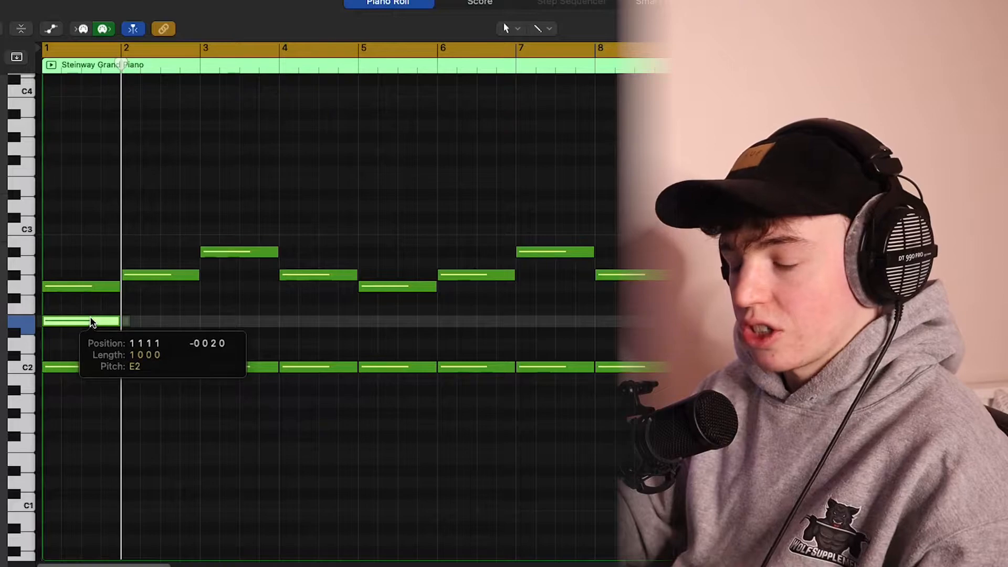
pyautogui.click(204, 345)
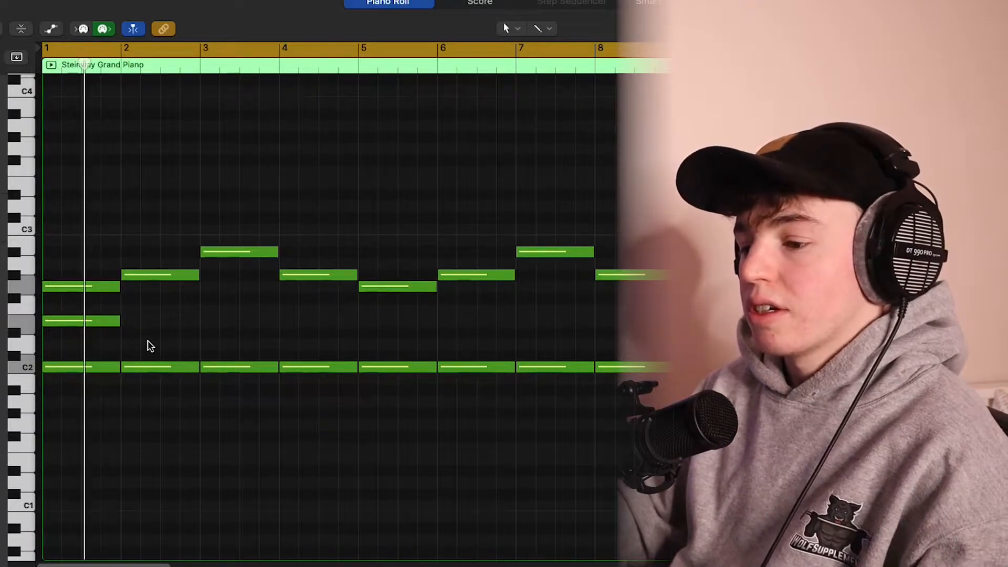
# Step: Move the E2 note from bar 1 to bar 2 and listen to it against the melody
pyautogui.click(118, 322)
pyautogui.moveTo(120, 325); pyautogui.dragTo(147, 331)
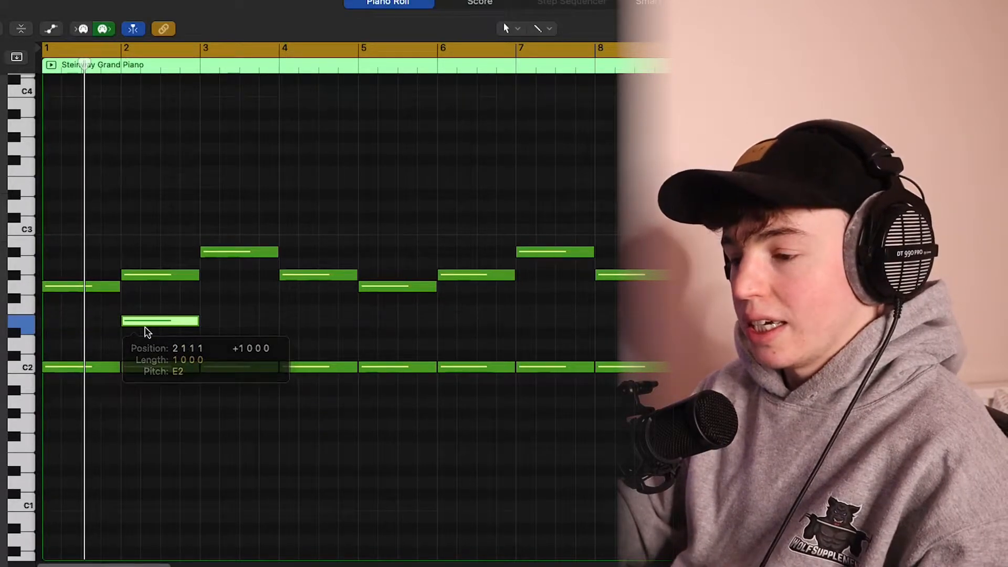
pyautogui.click(134, 148)
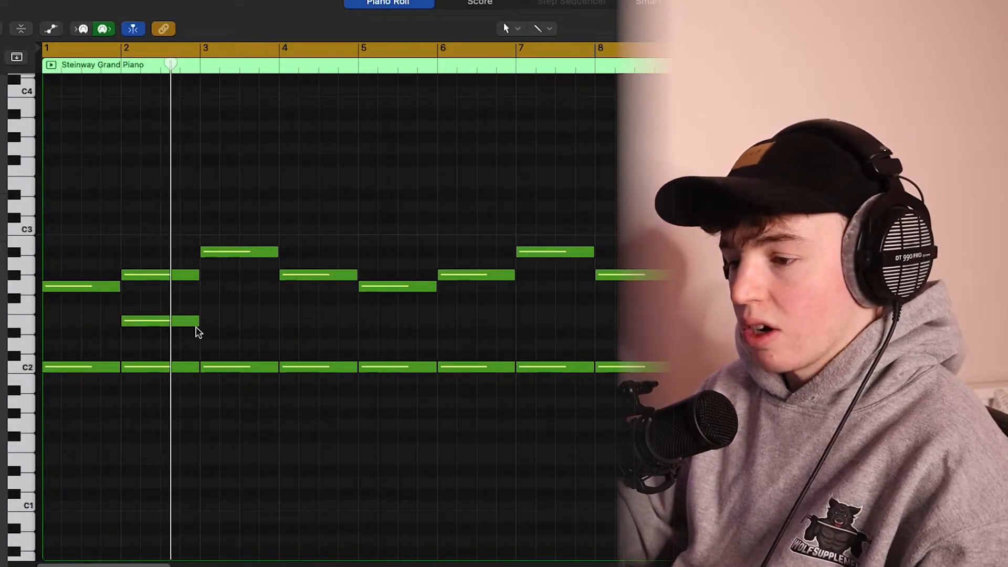
# Step: Lower the added note in bar 2 to D♯2 and play the melody from bar 2
pyautogui.moveTo(157, 321); pyautogui.dragTo(159, 336)
pyautogui.click(115, 65)
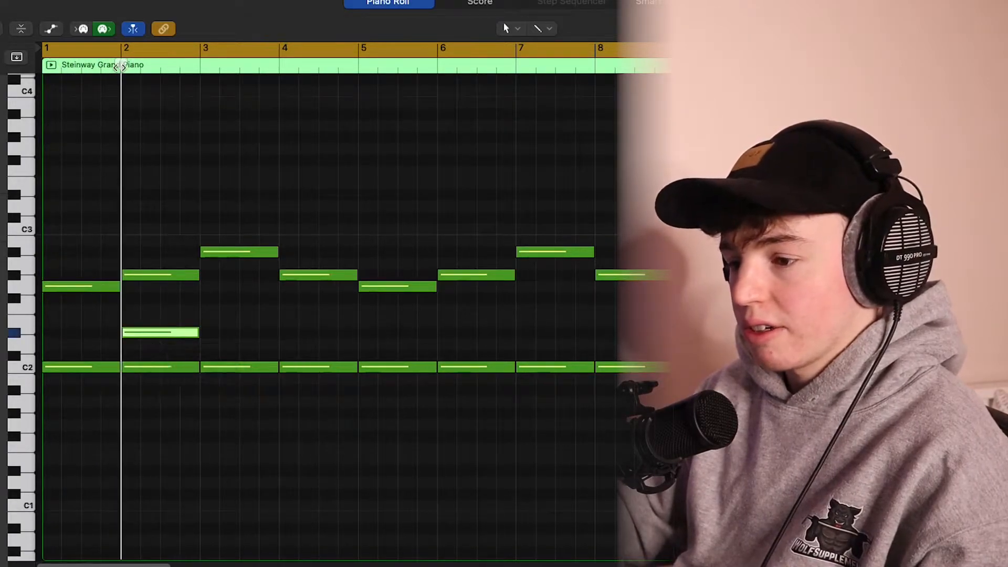
pyautogui.press('space')
# Step: Delete the added D♯2 note from bar 2 of the piano region
pyautogui.moveTo(219, 344); pyautogui.dragTo(141, 320)
pyautogui.press('Delete')
pyautogui.click(103, 533)
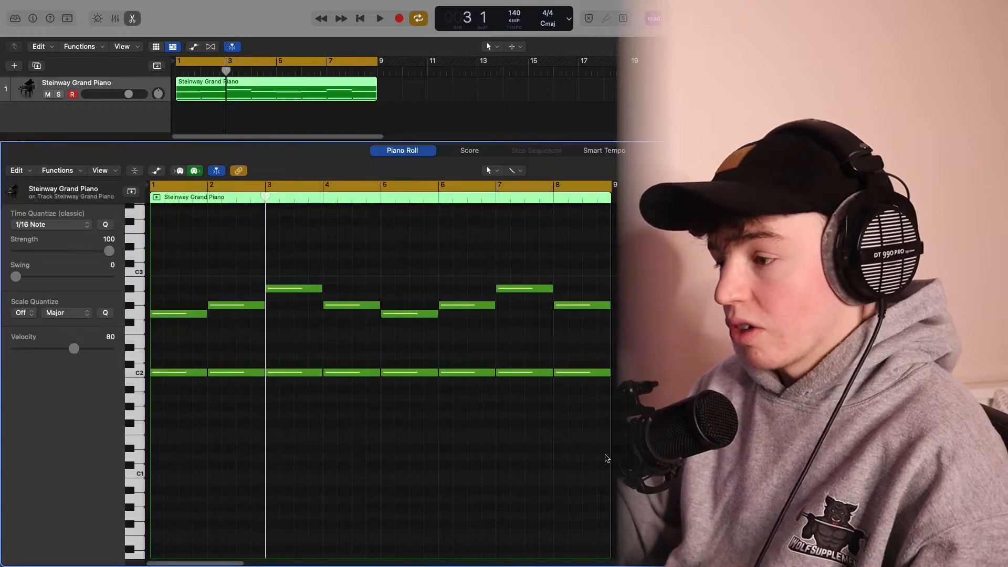
# Step: Close the piano roll so that only the tracks area is shown
pyautogui.moveTo(607, 458); pyautogui.dragTo(305, 434)
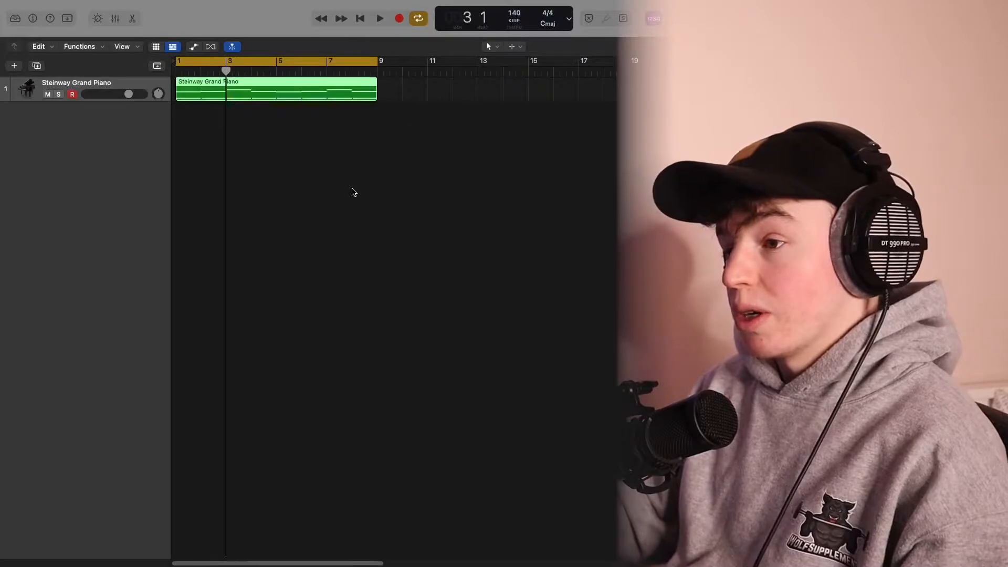
pyautogui.click(353, 192)
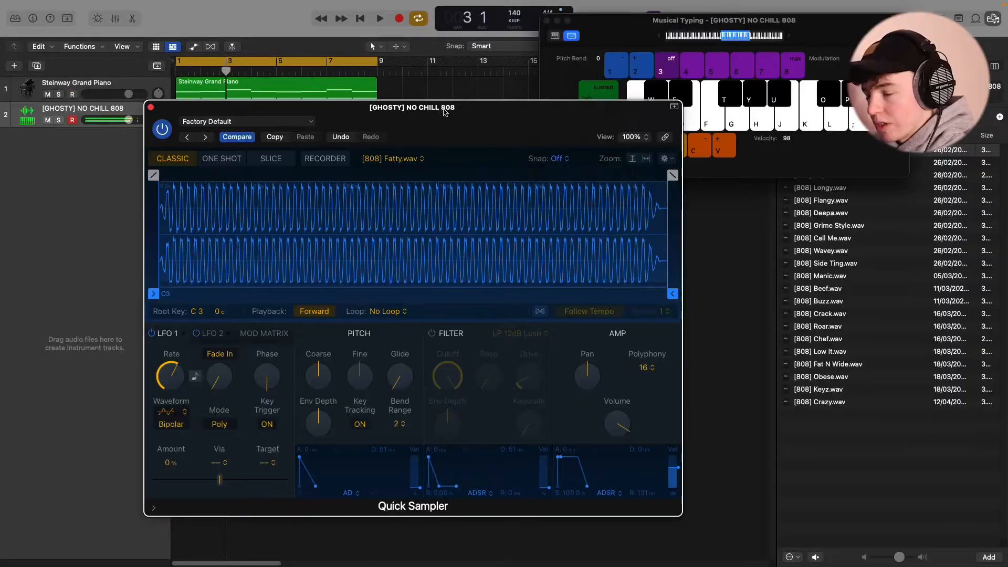
# Step: Close the 808's Quick Sampler window and lower the [GHOSTY] NO CHILL 808 track's volume to -3.9 dB
pyautogui.moveTo(309, 111); pyautogui.dragTo(460, 100)
pyautogui.click(311, 94)
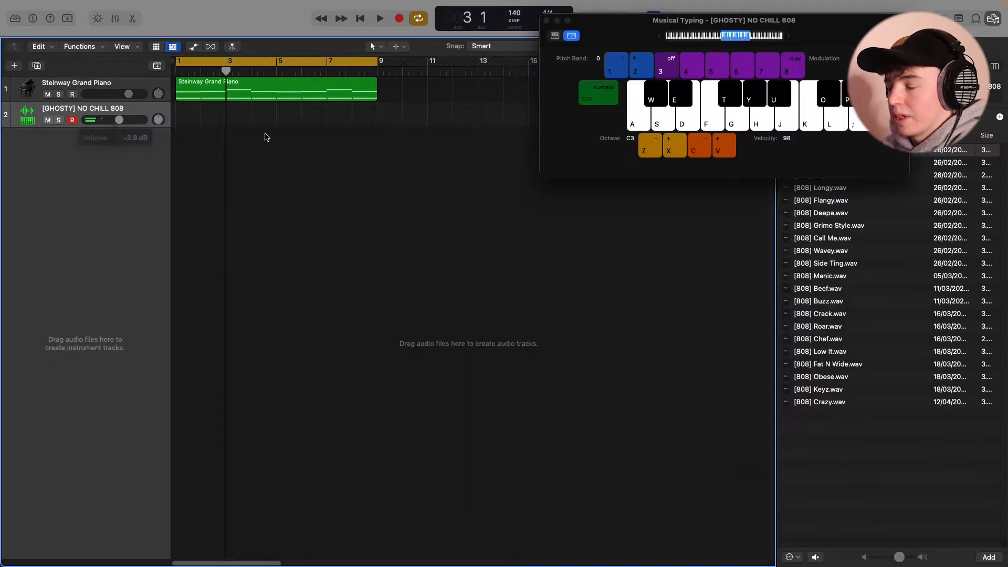
pyautogui.press('super+k')
pyautogui.press('super+k')
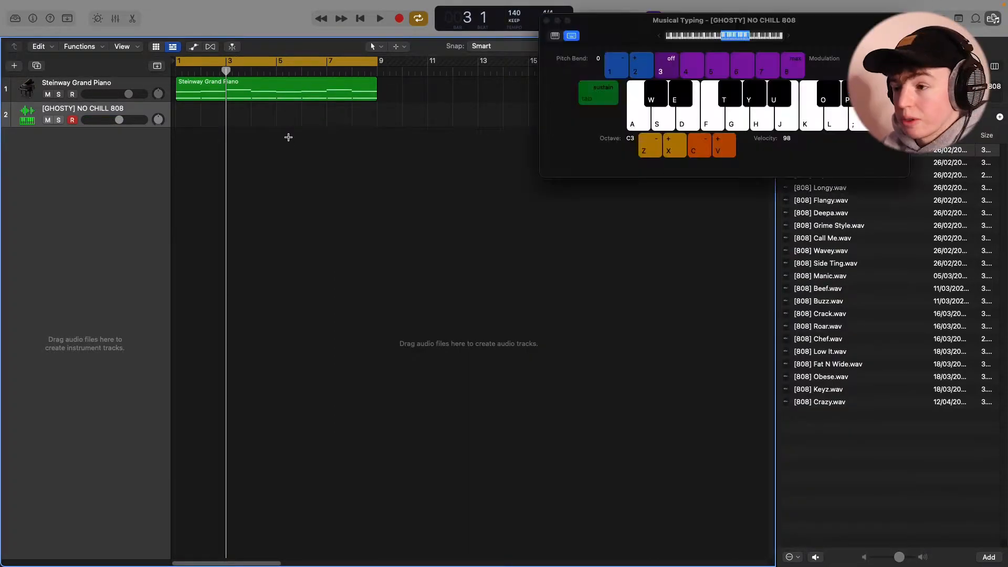
# Step: Play the piano melody from the start while sounding the 808 at C3 with Musical Typing
pyautogui.press('Return')
pyautogui.press('space')
pyautogui.press('a')
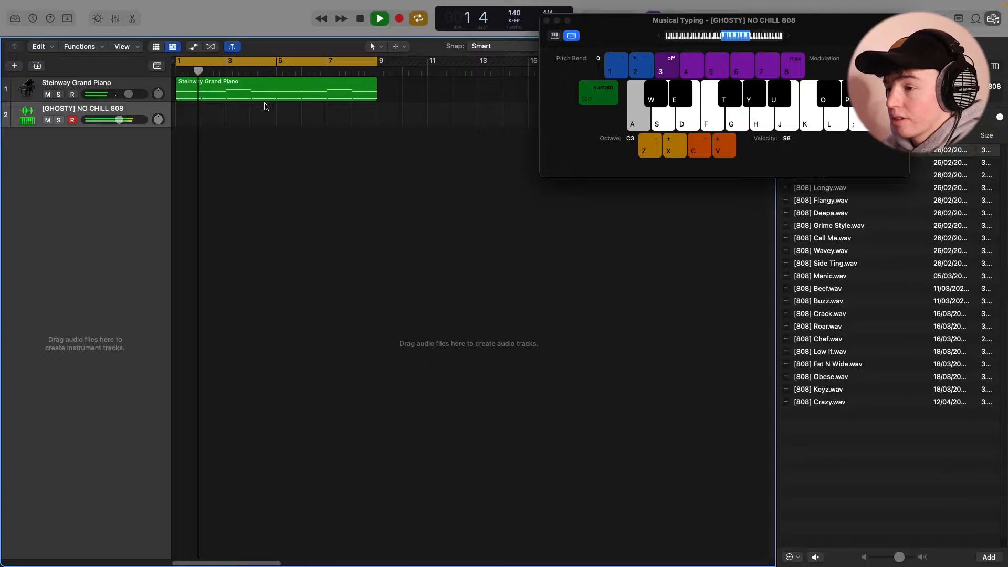
# Step: Open the Steinway Grand Piano region in the piano roll and replay it from bar 1 to compare with the 808
pyautogui.doubleClick(265, 94)
pyautogui.press('a')
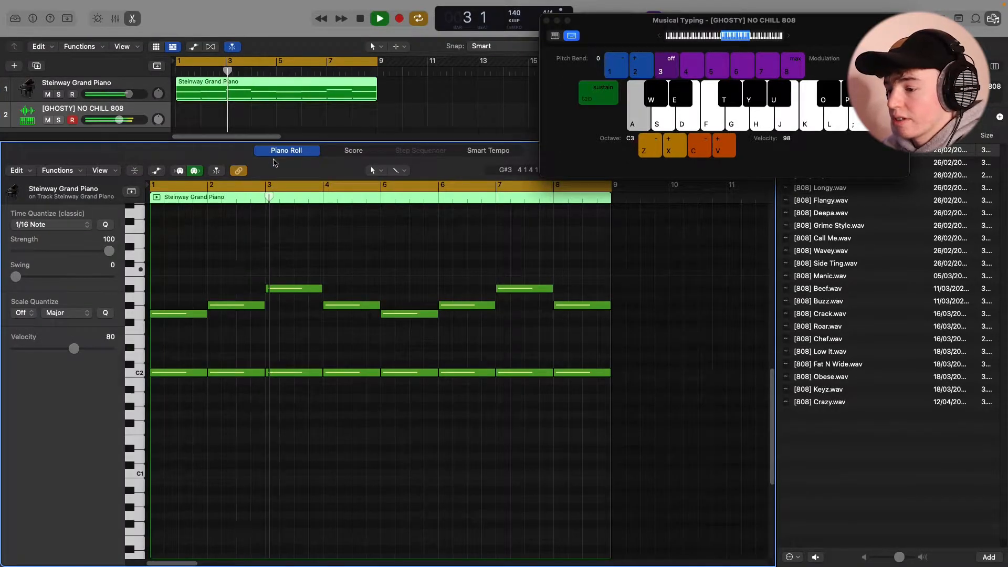
pyautogui.press('space')
pyautogui.press('space')
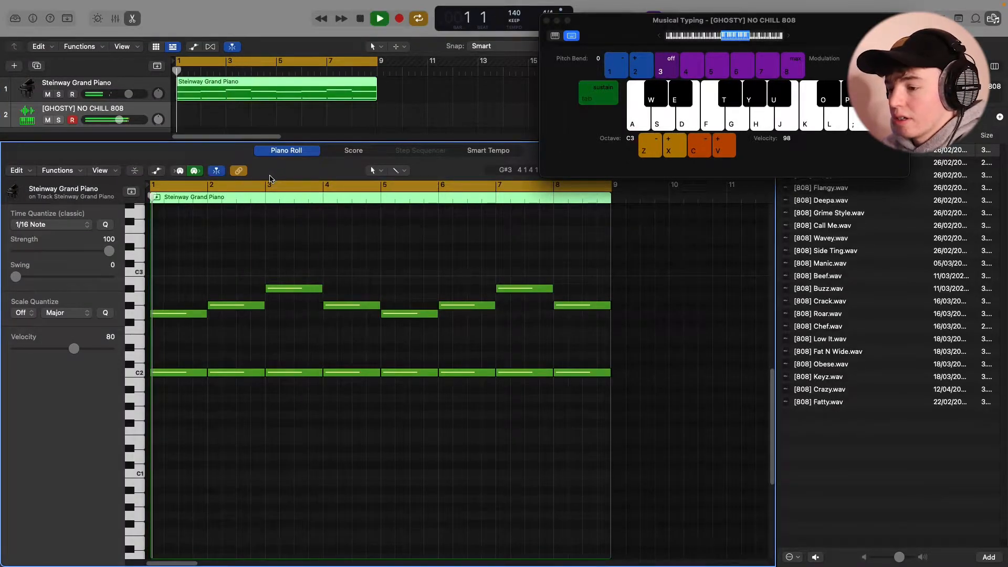
# Step: Replay the first bar of the piano melody repeatedly while auditioning other 808 notes, including D#3, with Musical Typing
pyautogui.press('d')
pyautogui.press('space')
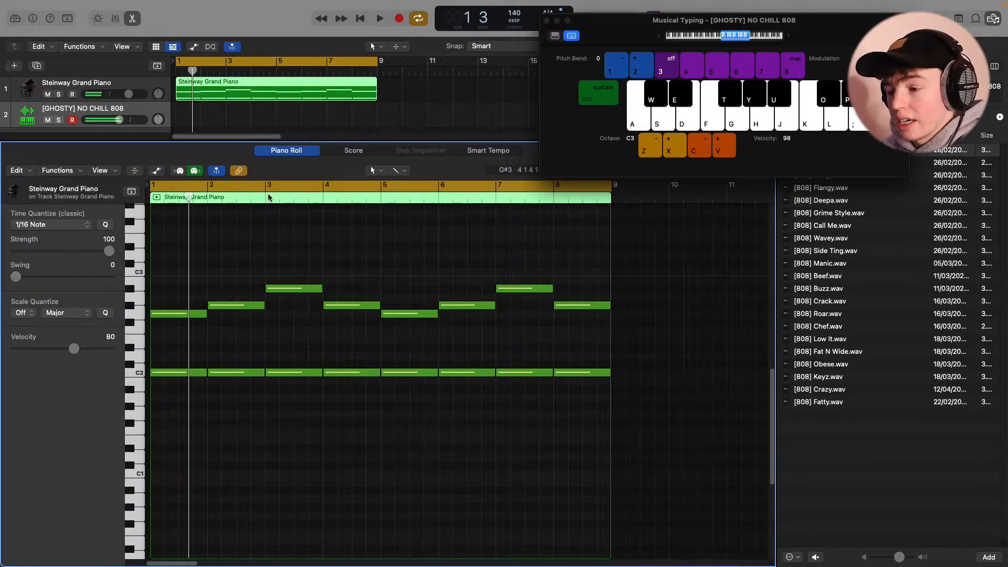
pyautogui.press('space')
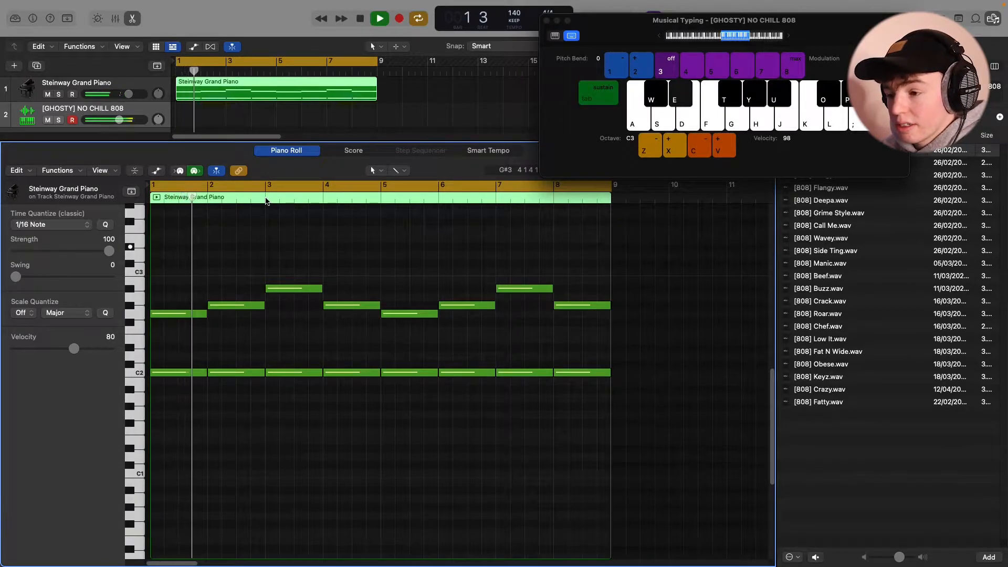
pyautogui.press('space')
pyautogui.press('space')
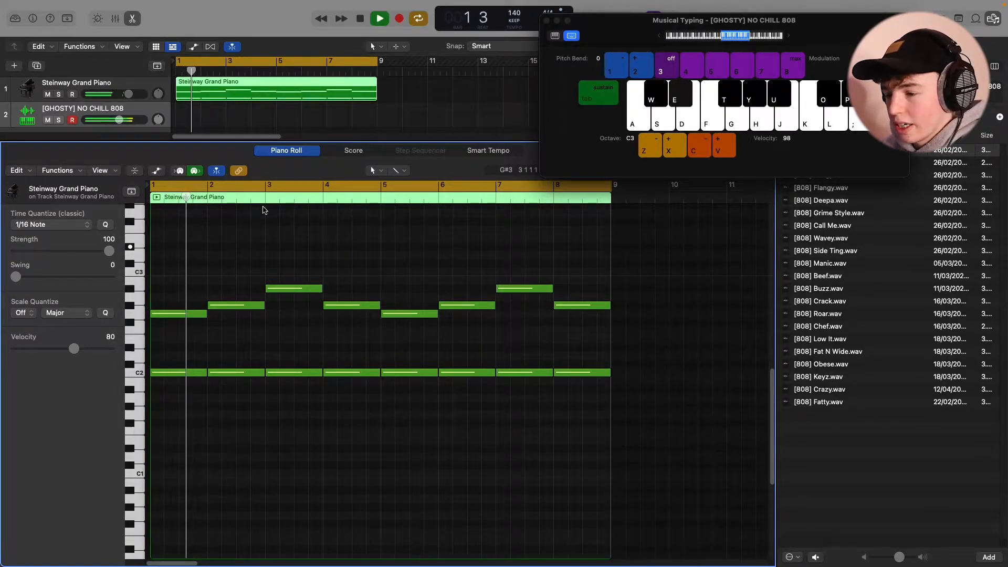
pyautogui.press('space')
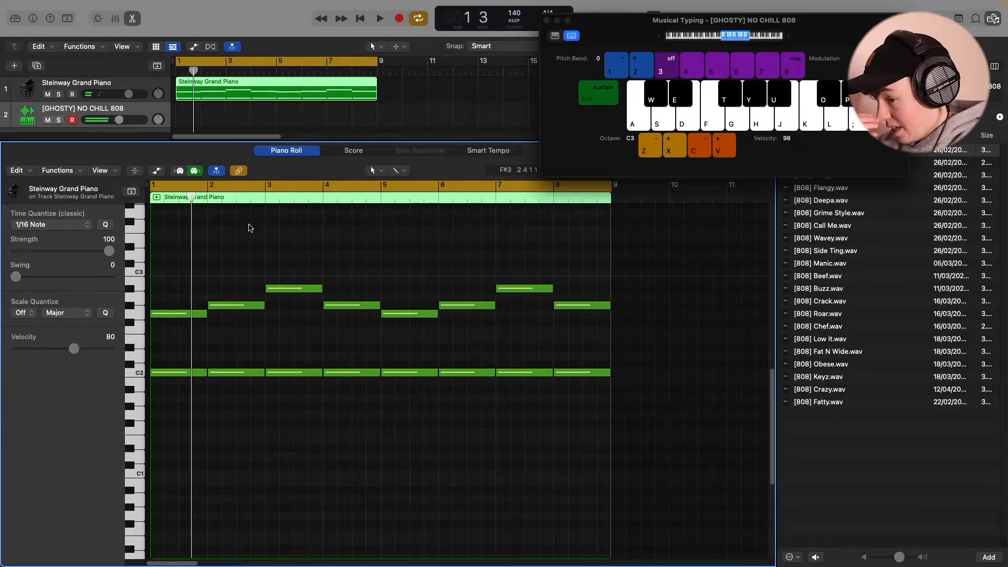
# Step: Create a MIDI region at bar 1 on the [GHOSTY] NO CHILL 808 track and extend it to four bars
pyautogui.rightClick(190, 116)
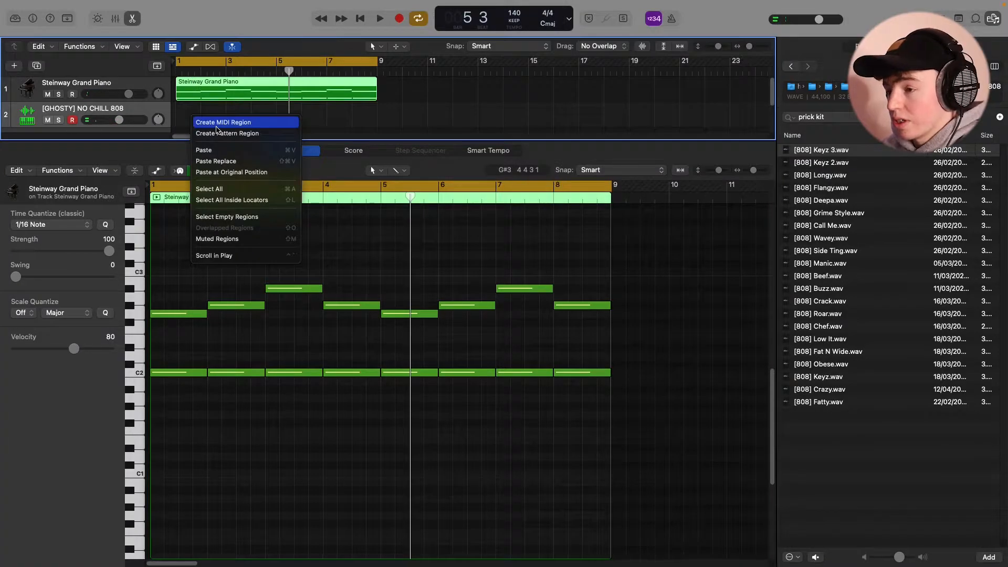
pyautogui.click(215, 123)
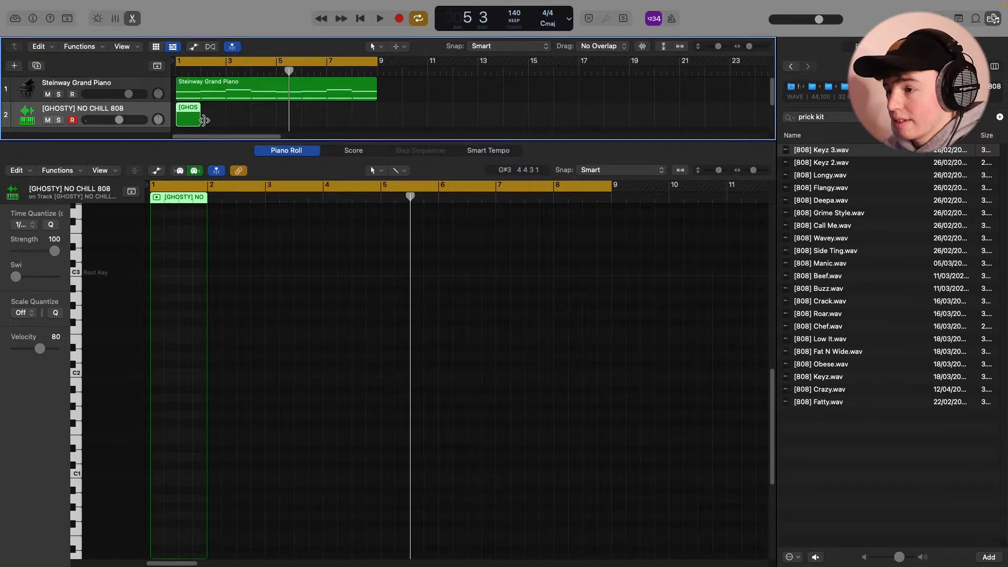
pyautogui.moveTo(204, 120); pyautogui.dragTo(275, 120)
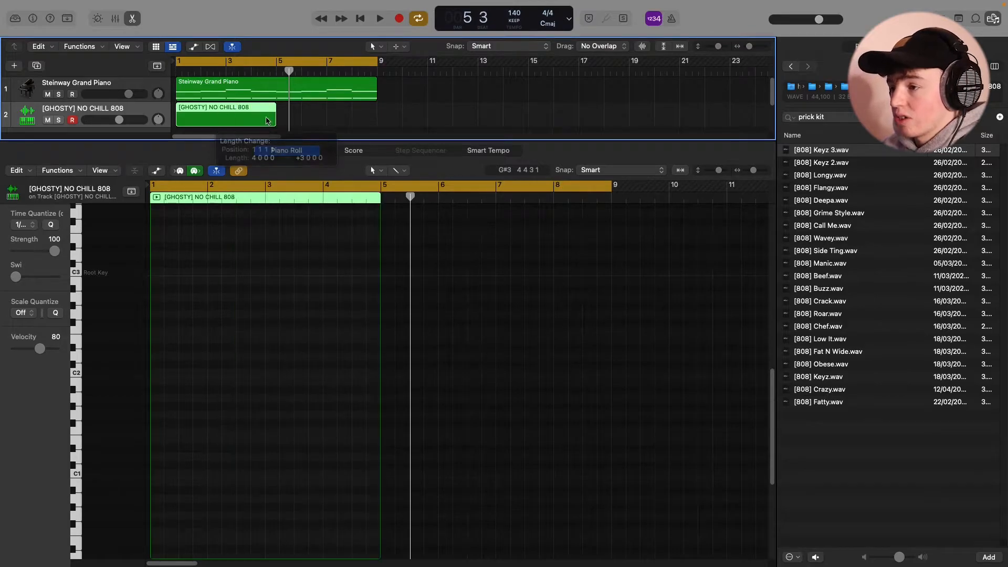
# Step: Write a C3 808 pattern with full-bar notes in bars 1 and 3 and three-beat notes from beat 2 of bars 2 and 4
pyautogui.click(159, 375)
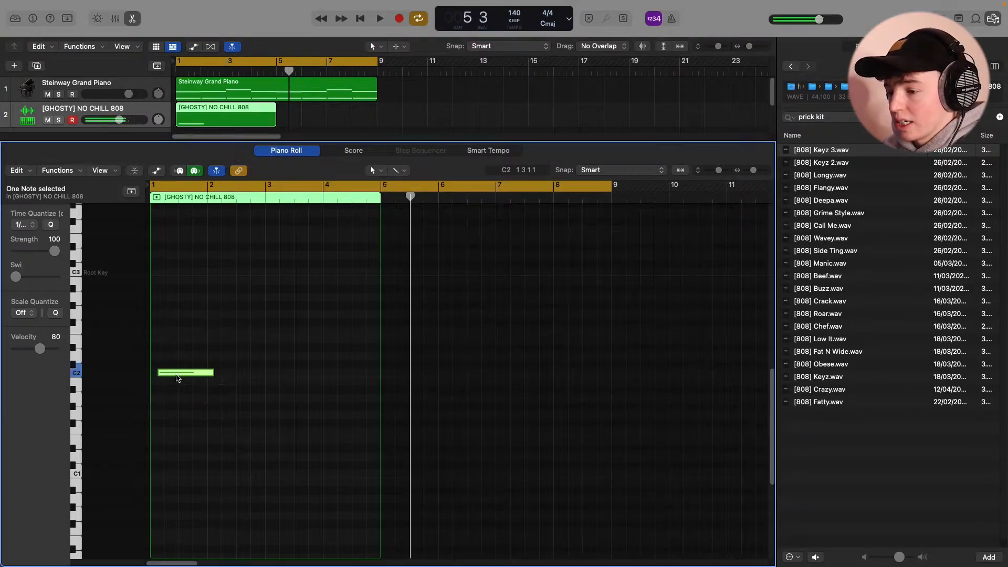
pyautogui.hotkey('alt', 'shift', 'Up')
pyautogui.press('space')
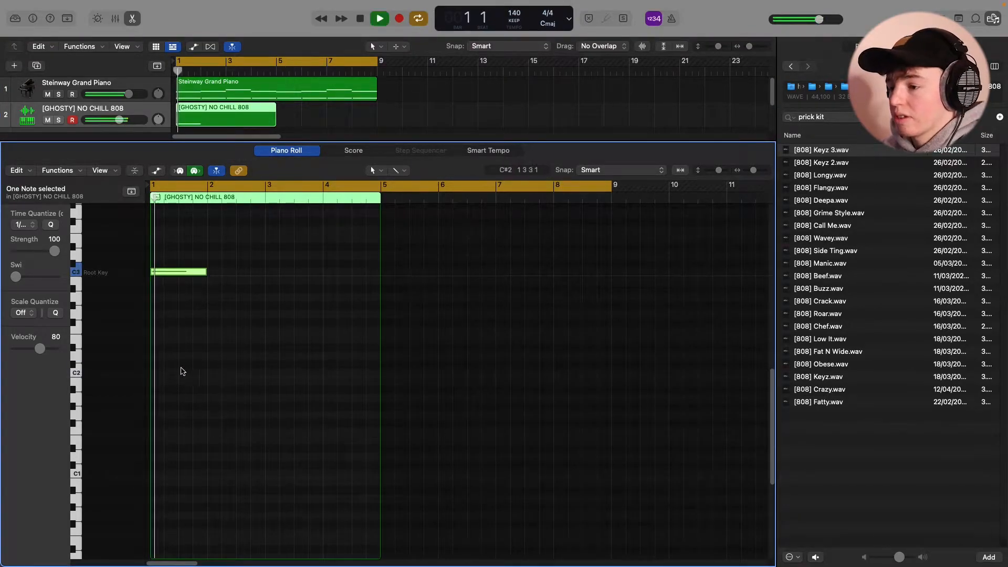
pyautogui.press('super+Right')
pyautogui.press('f')
pyautogui.moveTo(223, 272); pyautogui.dragTo(405, 274)
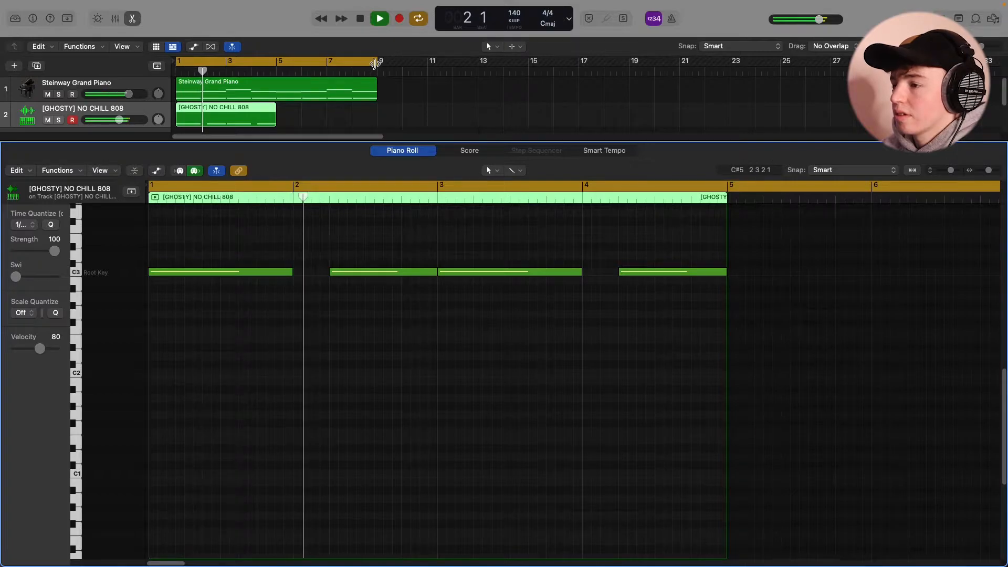
# Step: Shorten the cycle range to the first four bars and set all four C3 notes' velocity to 127
pyautogui.moveTo(375, 61); pyautogui.dragTo(278, 61)
pyautogui.click(443, 302)
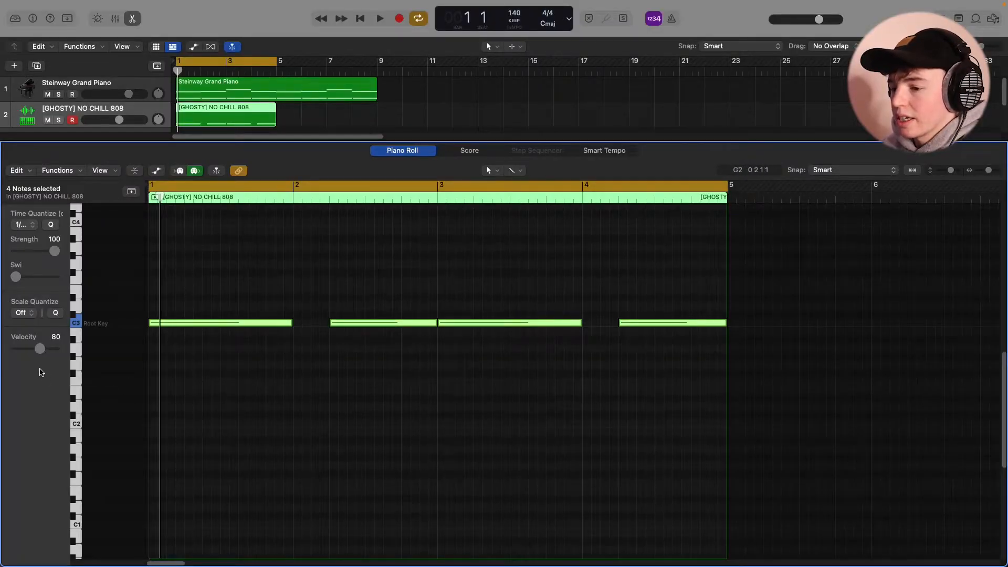
pyautogui.moveTo(46, 351); pyautogui.dragTo(57, 351)
pyautogui.click(345, 382)
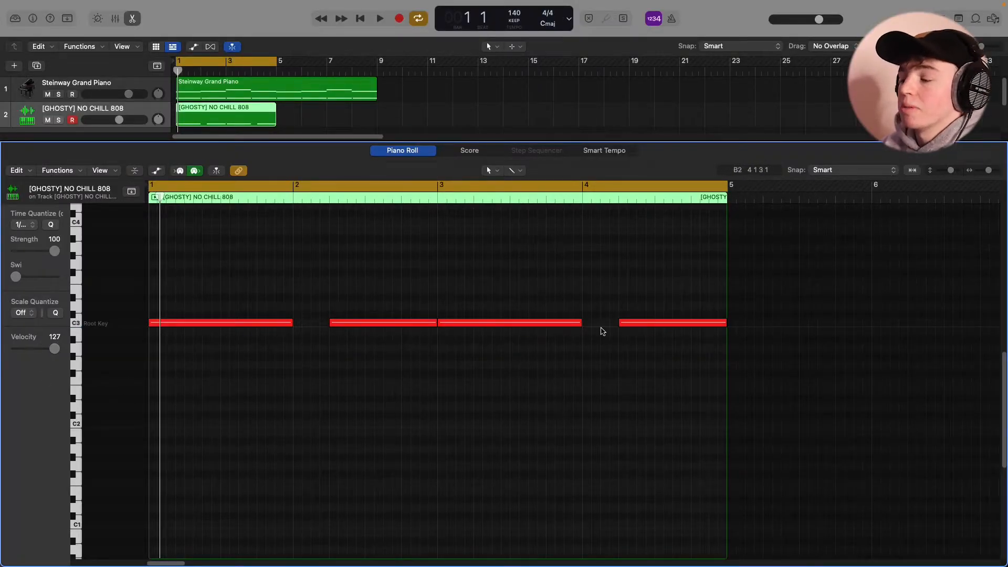
# Step: Show the 808's channel strip, open its Quick Sampler and set the amp polyphony to 2
pyautogui.press('i')
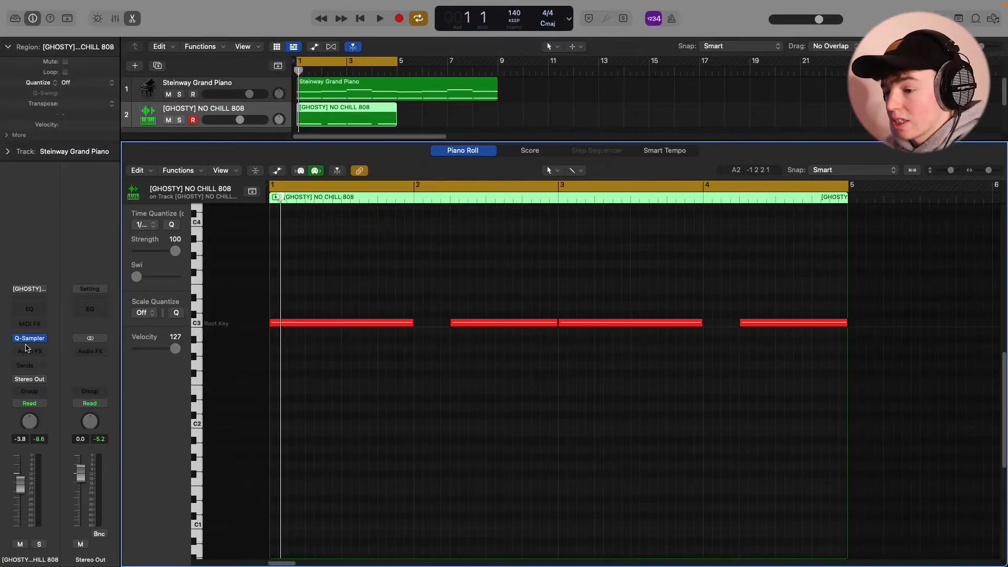
pyautogui.click(29, 341)
pyautogui.moveTo(628, 115); pyautogui.dragTo(496, 97)
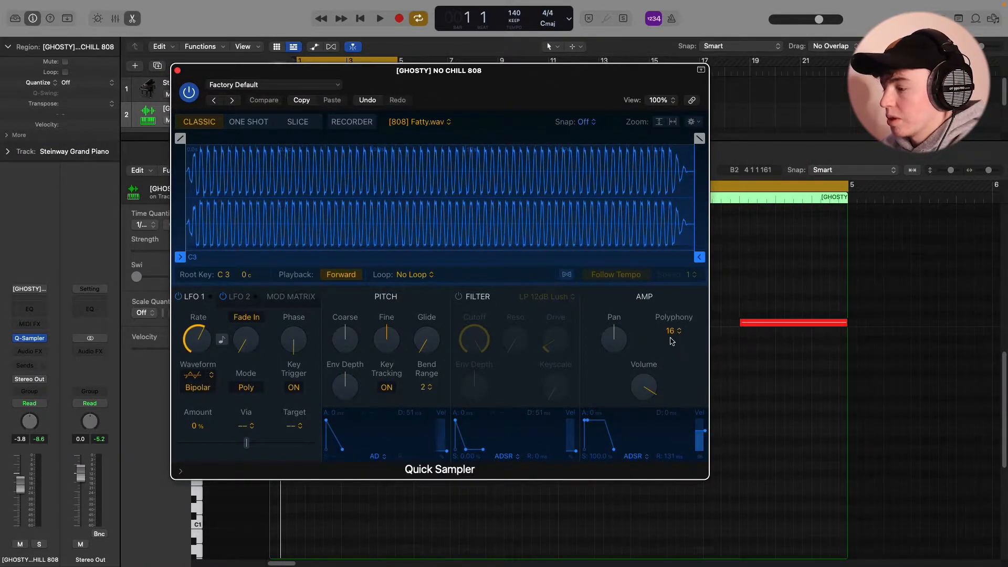
pyautogui.click(672, 330)
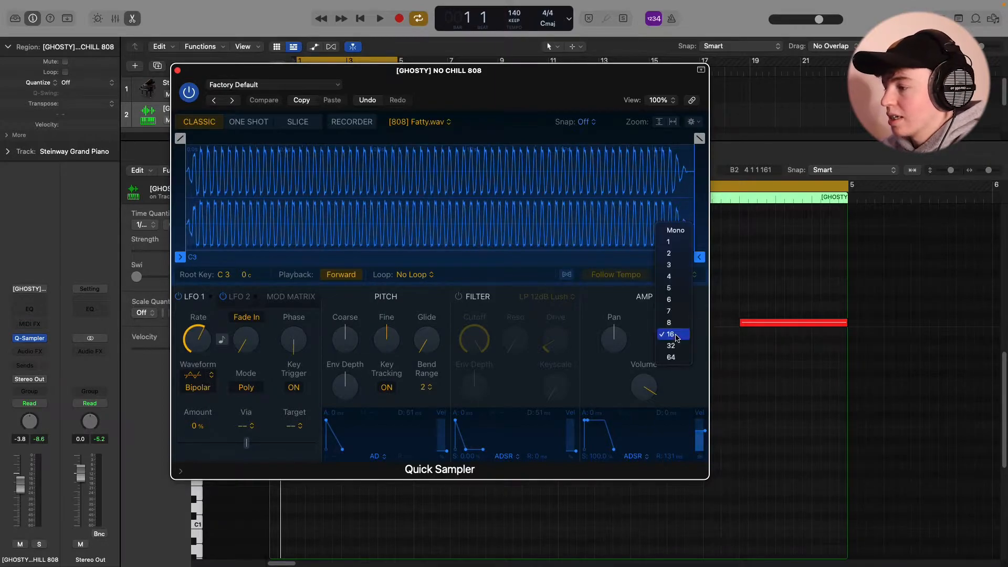
pyautogui.click(670, 253)
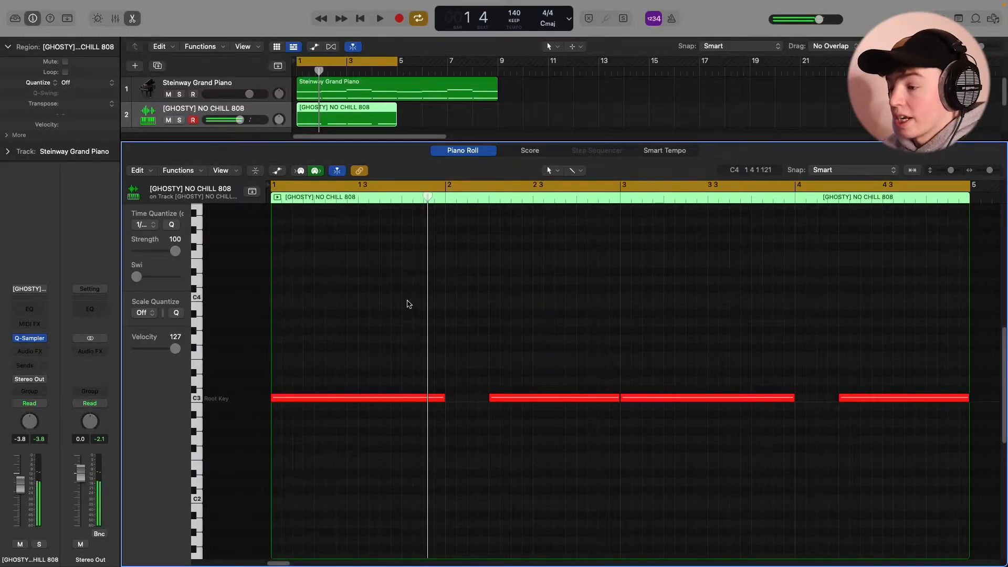
# Step: Add two eighth-note C4 hits on beat 4 of bar 1 and play them with the melody
pyautogui.moveTo(404, 297); pyautogui.dragTo(425, 302)
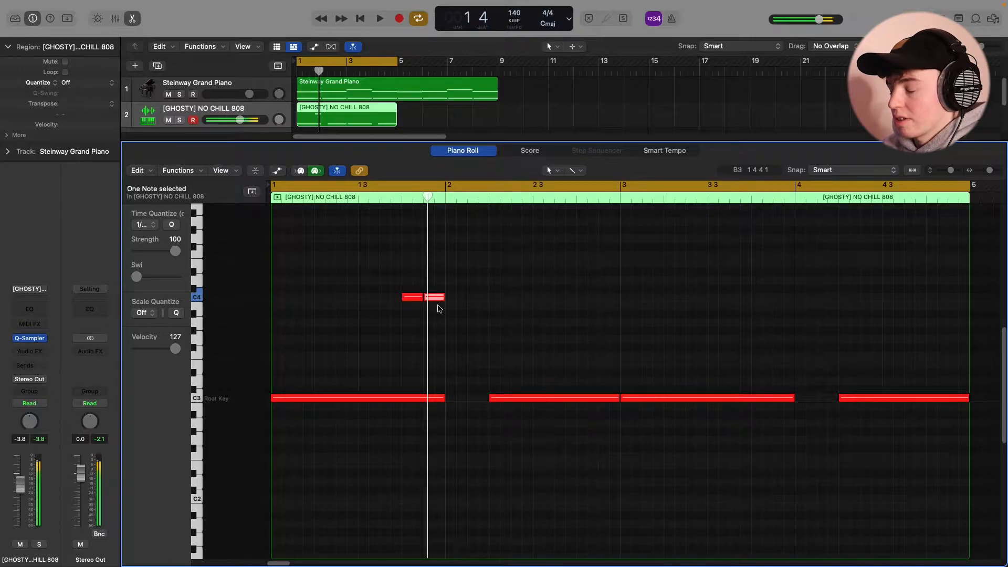
pyautogui.click(493, 320)
pyautogui.press('space')
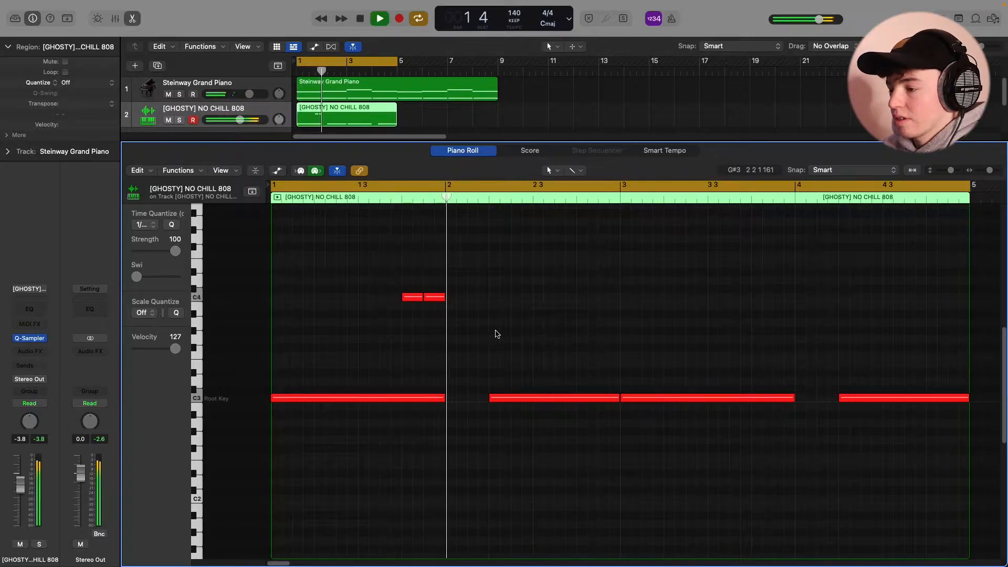
pyautogui.press('space')
# Step: Try the two short C4 notes one octave higher at C5 and replay the loop from bar 1
pyautogui.moveTo(460, 338); pyautogui.dragTo(369, 274)
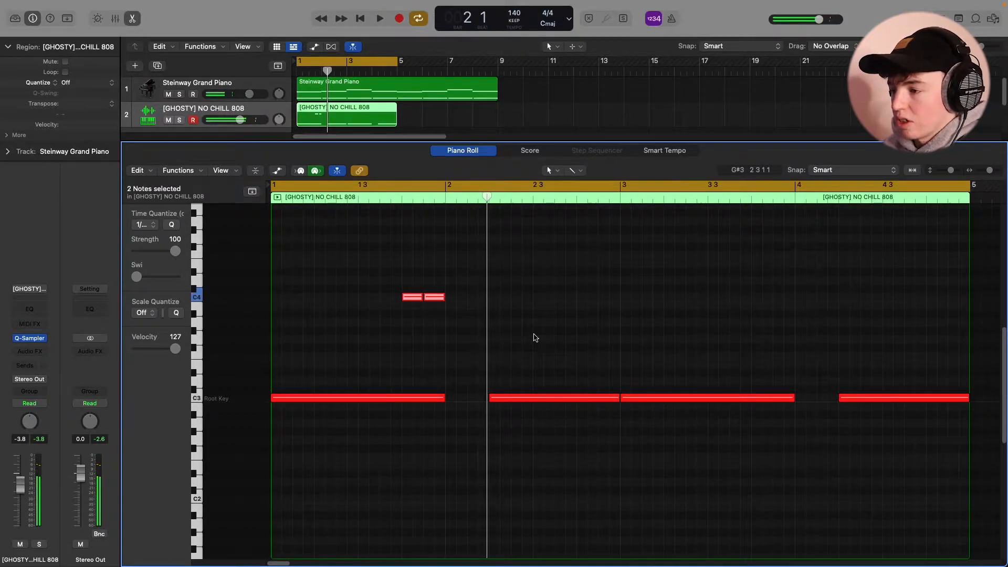
pyautogui.click(482, 342)
pyautogui.scroll(3, 464, 321)
pyautogui.press('space')
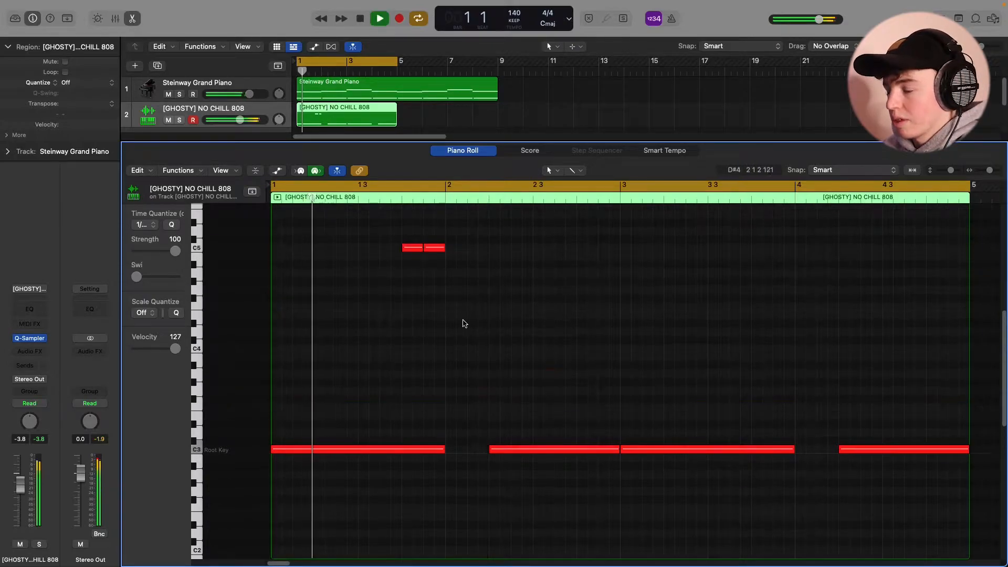
pyautogui.press('space')
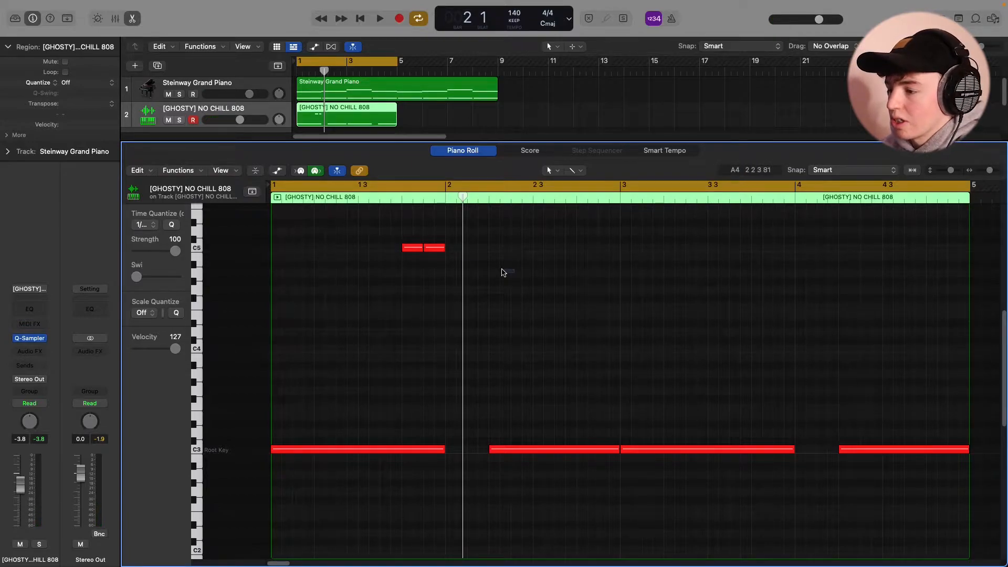
# Step: Lower the velocity of the two short C5 notes to 50 and replay the loop
pyautogui.moveTo(502, 270); pyautogui.dragTo(386, 240)
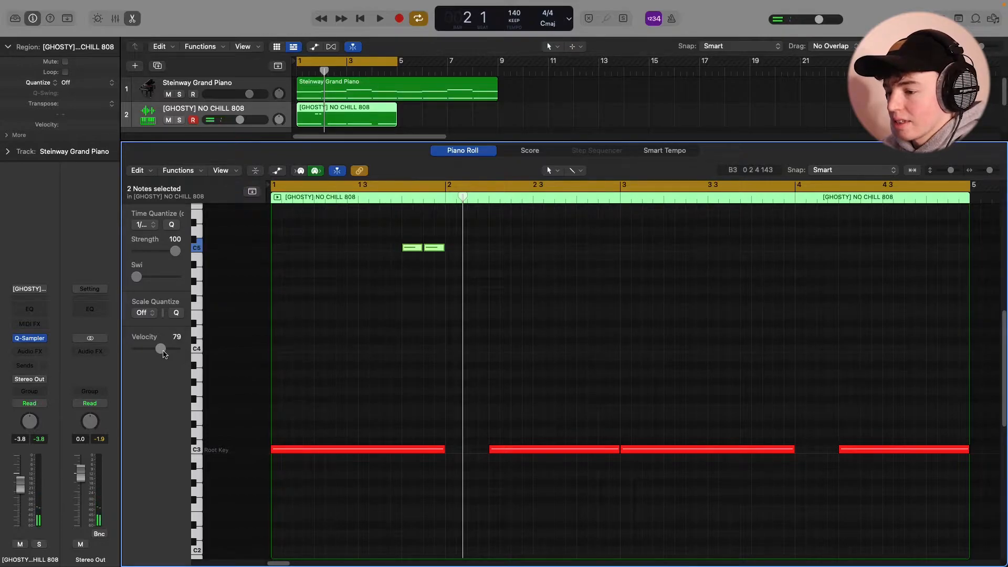
pyautogui.press('space')
pyautogui.click(460, 353)
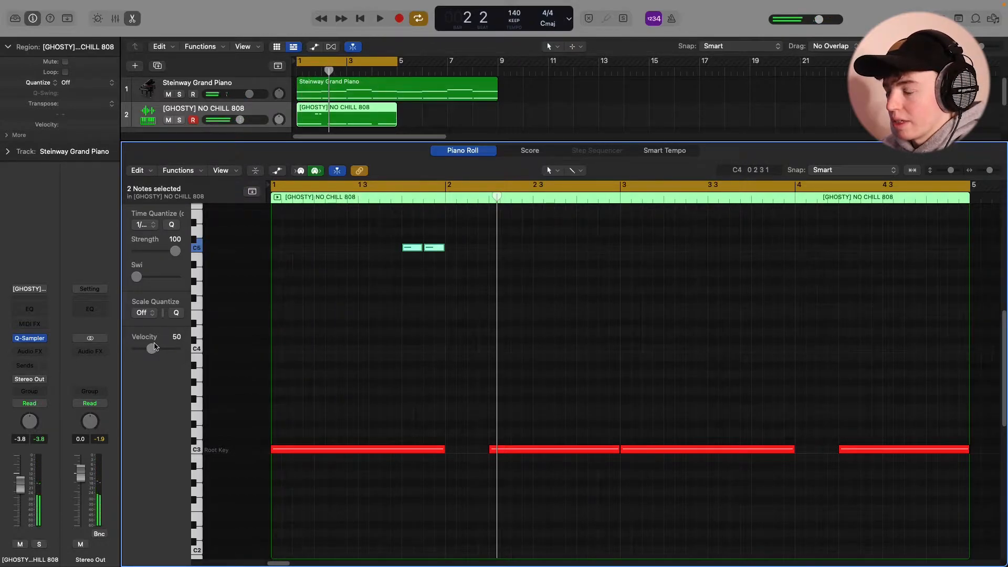
pyautogui.press('space')
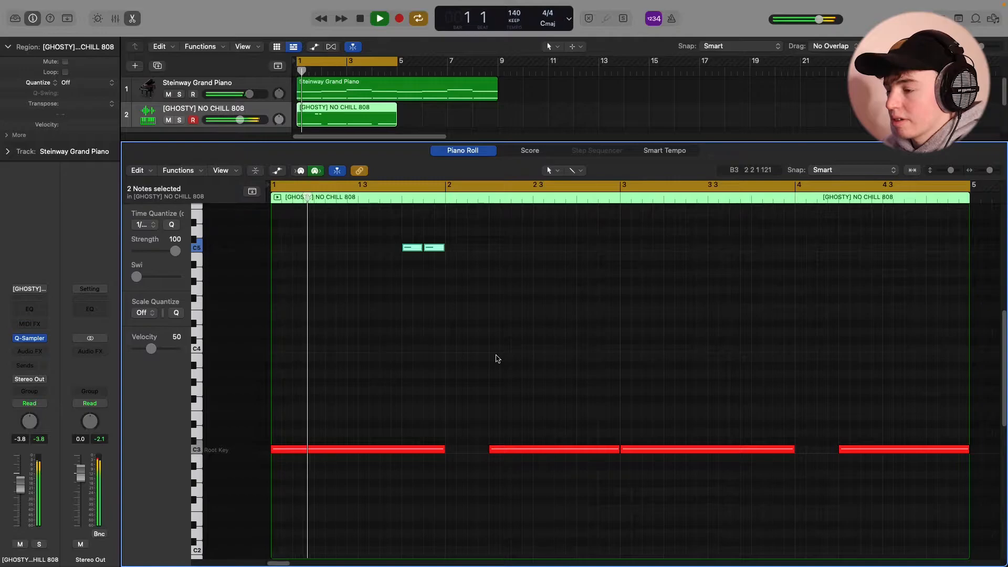
pyautogui.click(491, 357)
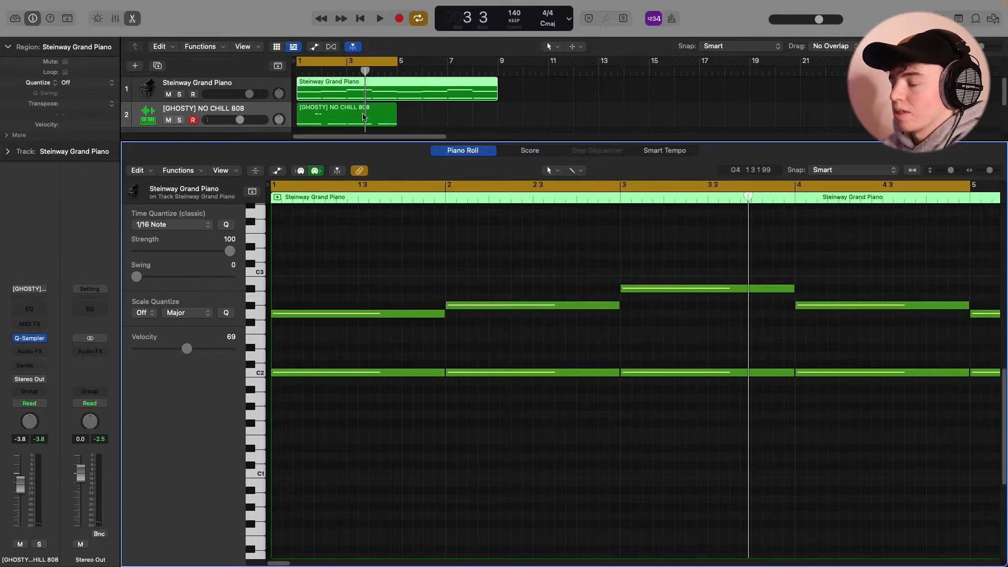
# Step: Inspect the notes of the Steinway Grand Piano region, focusing on the pair played in bar 2
pyautogui.press('super+a')
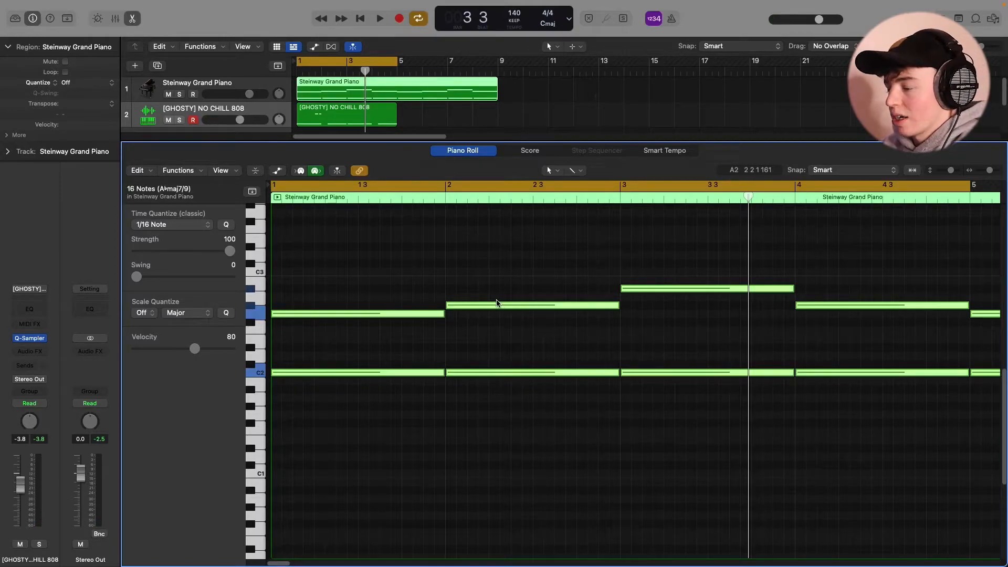
pyautogui.click(495, 343)
pyautogui.moveTo(487, 414); pyautogui.dragTo(546, 268)
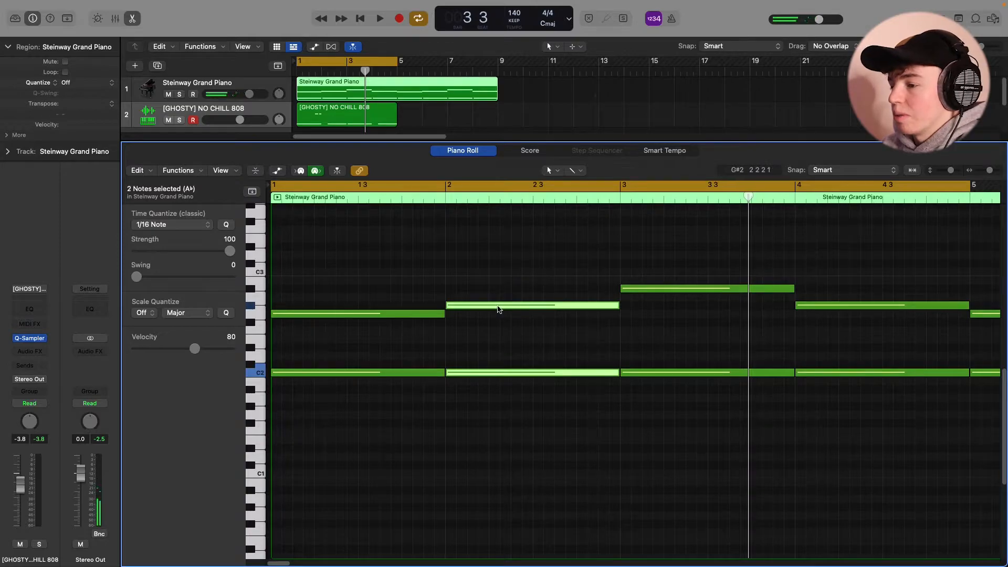
# Step: Open the 808 region in the piano roll again and move the playhead to beat 2 of bar 2
pyautogui.click(325, 71)
pyautogui.doubleClick(346, 118)
pyautogui.moveTo(339, 197); pyautogui.dragTo(492, 208)
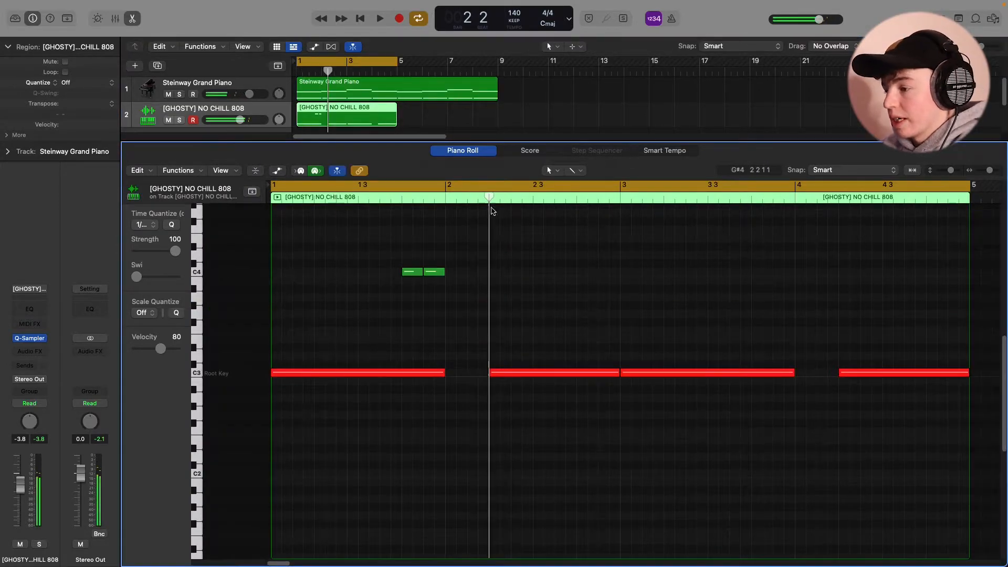
pyautogui.doubleClick(527, 374)
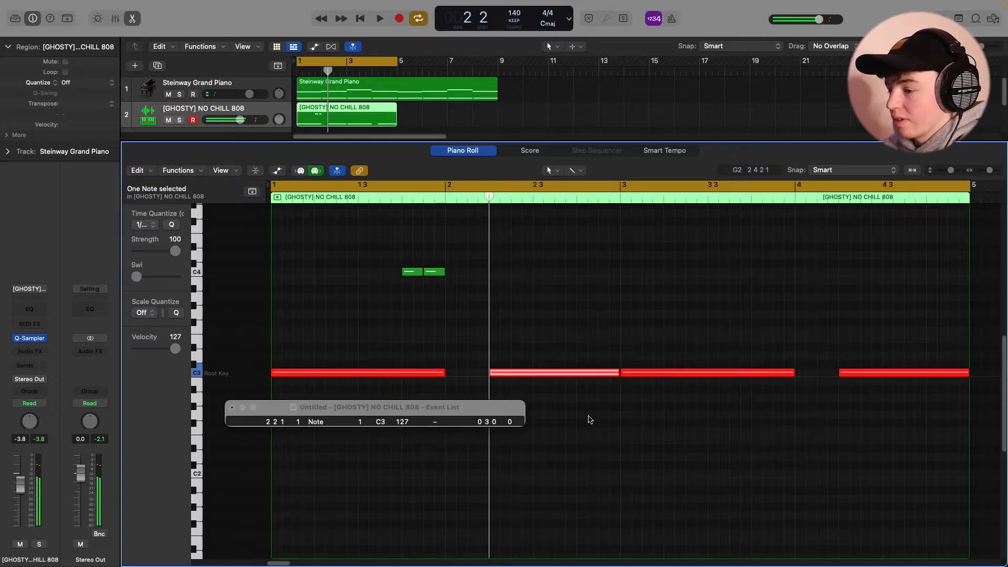
pyautogui.click(232, 407)
pyautogui.click(597, 288)
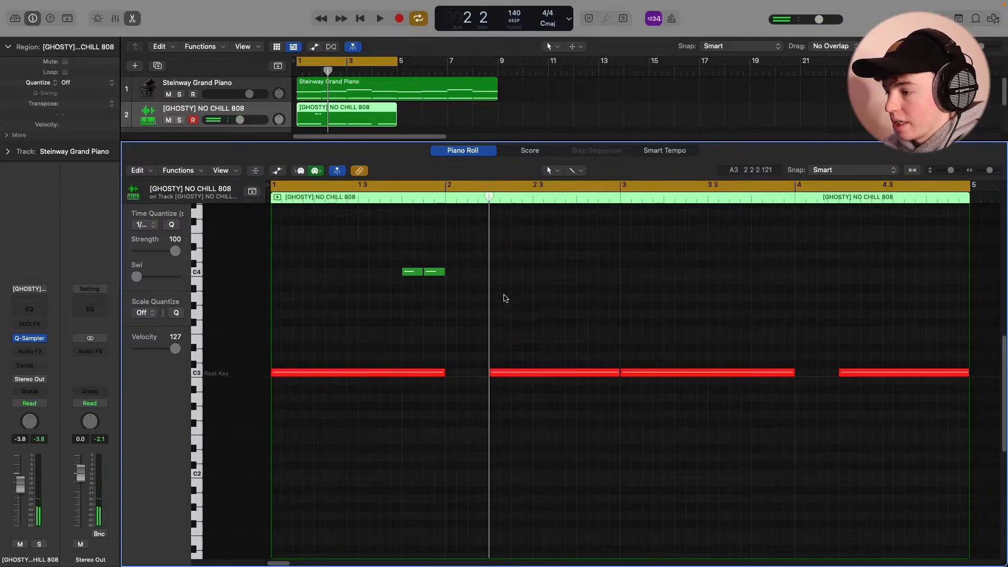
# Step: Add two eighth-note A#3 hits from beat 3 of bar 2 in the 808 region and play them back
pyautogui.press('space')
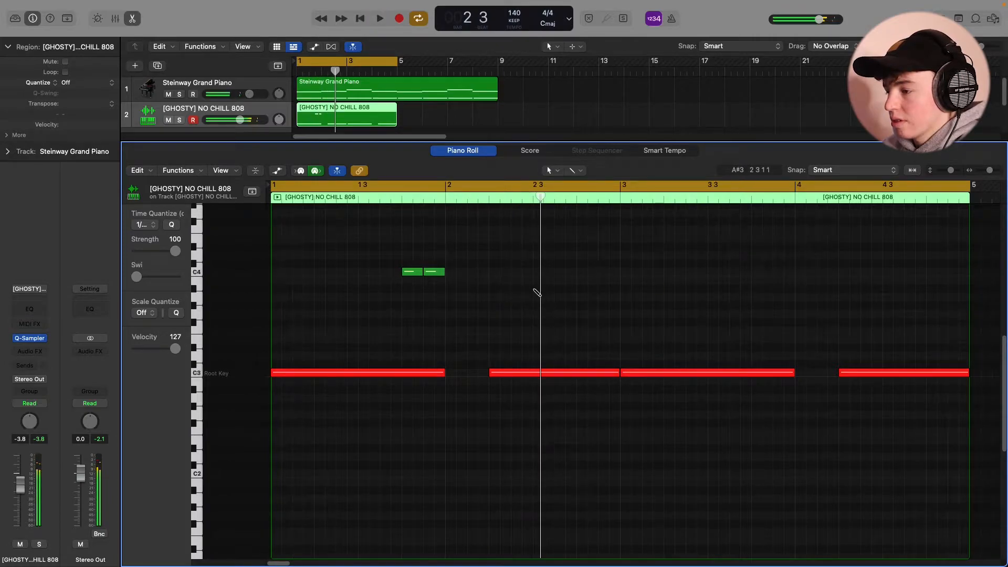
pyautogui.moveTo(659, 292); pyautogui.dragTo(554, 292)
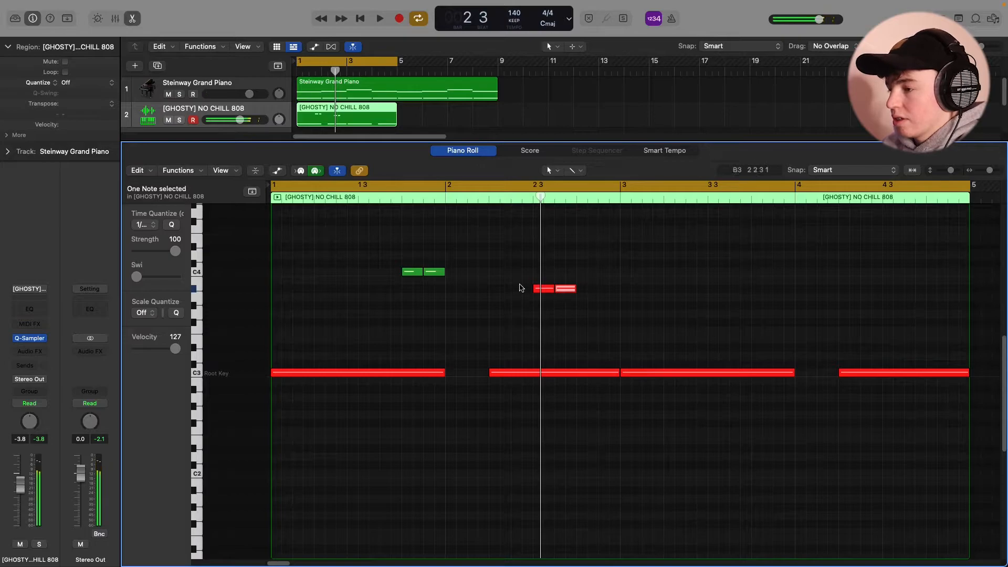
pyautogui.press('space')
# Step: Lower the velocity of the two A#3 notes to 46 and replay the loop
pyautogui.moveTo(461, 247); pyautogui.dragTo(595, 322)
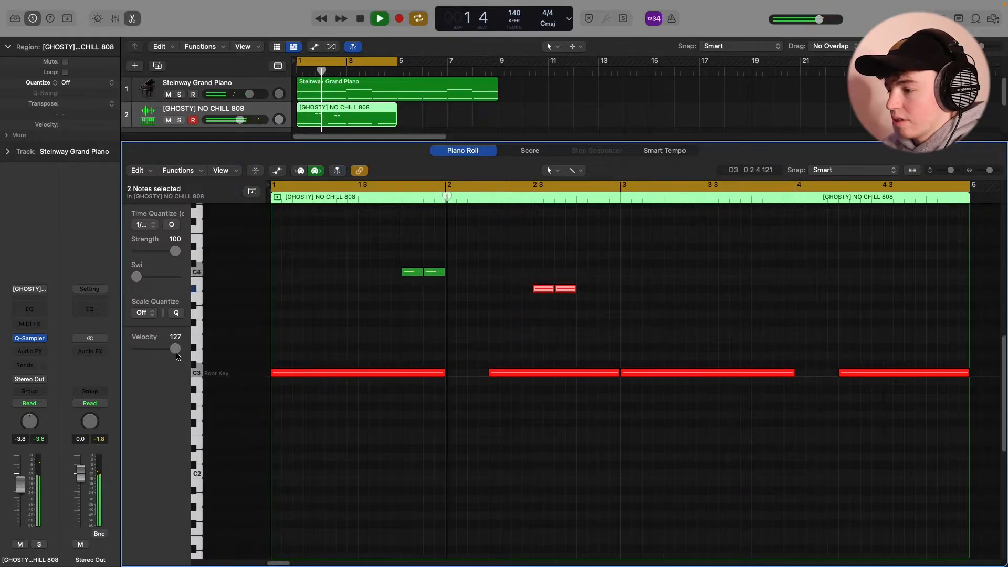
pyautogui.moveTo(177, 355); pyautogui.dragTo(160, 355)
pyautogui.press('space')
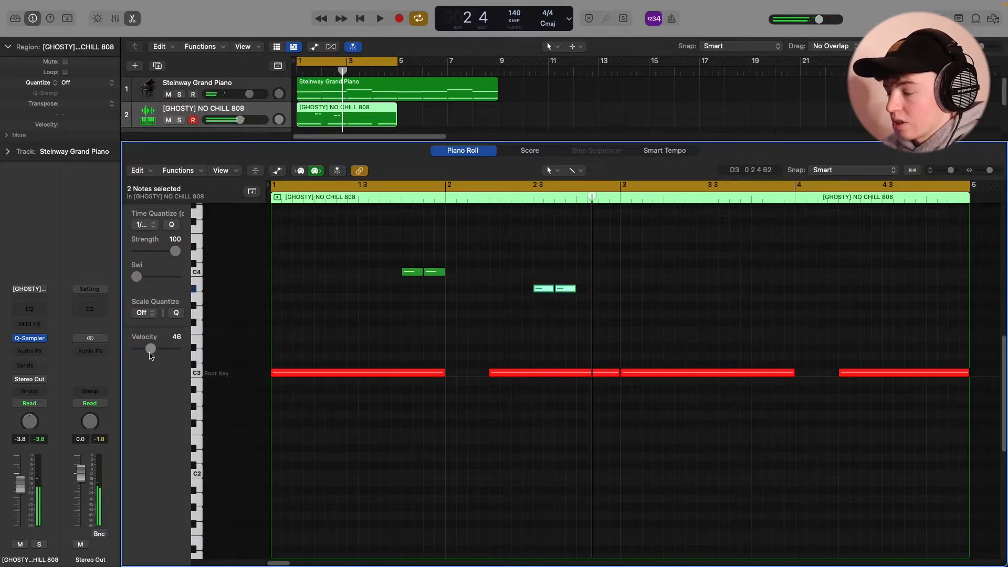
pyautogui.press('space')
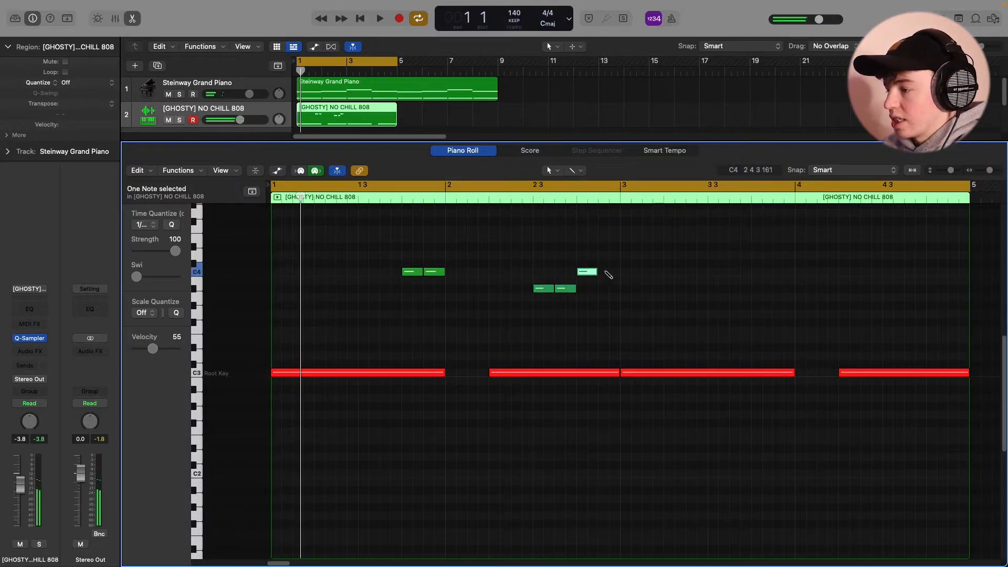
# Step: Replay the loop and add four sixteenth-note C4 hits from beat 4 of bar 4 in the 808 region
pyautogui.click(597, 315)
pyautogui.press('space')
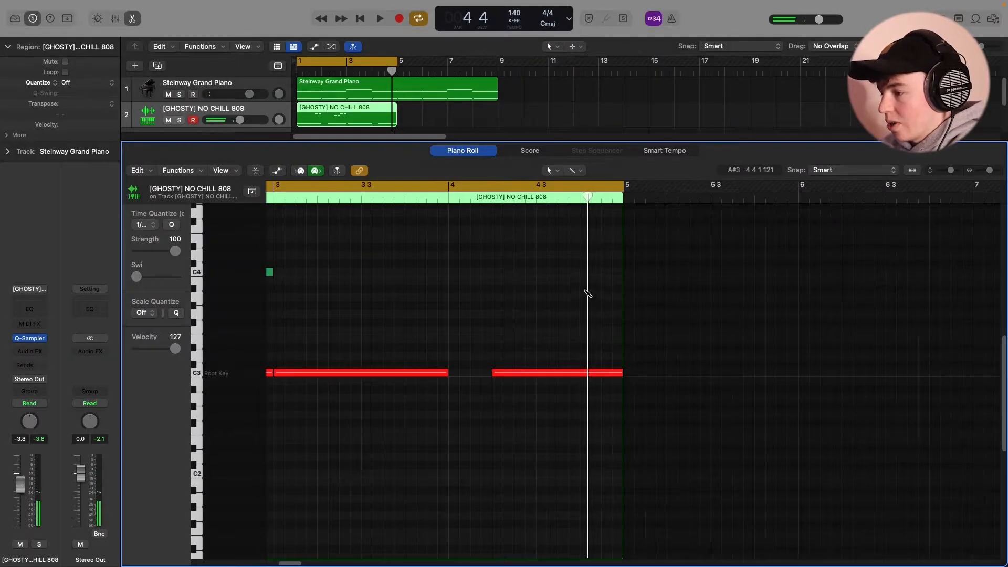
pyautogui.keyDown('super'); pyautogui.click(584, 273); pyautogui.keyUp('super')
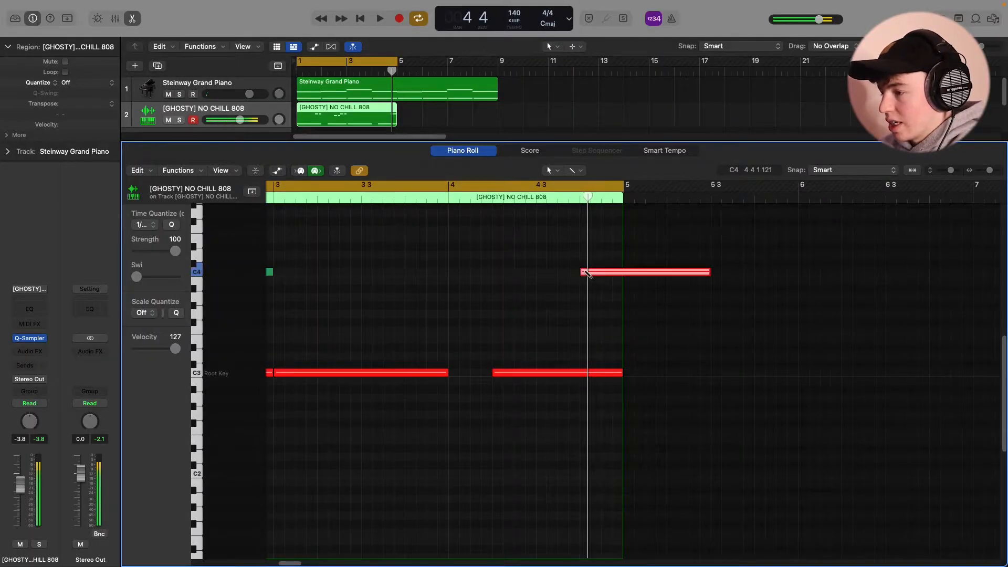
pyautogui.press('super+Right')
pyautogui.moveTo(777, 271); pyautogui.dragTo(592, 272)
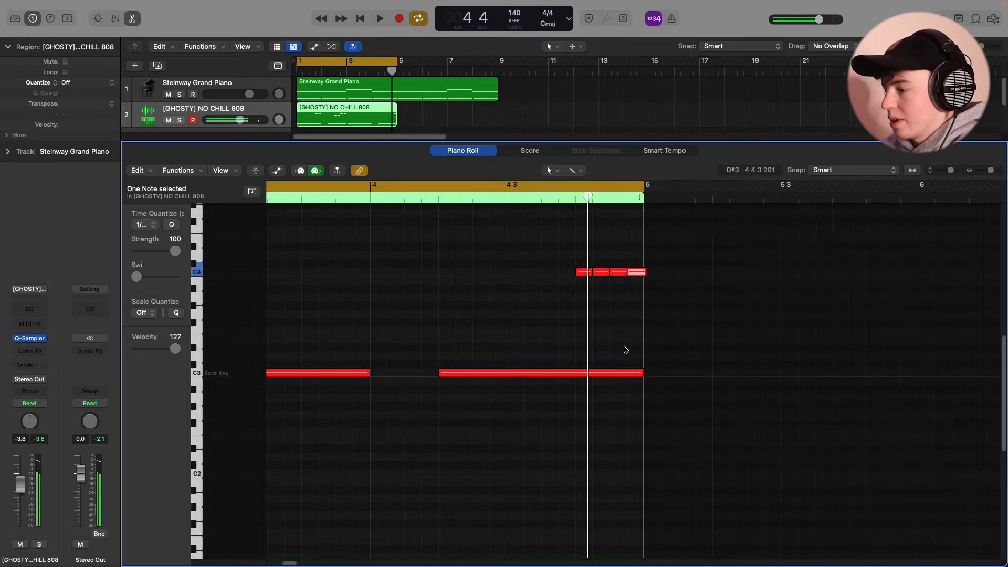
# Step: Give the four C4 notes in bar 4 a low, stepwise descending velocity ramp and play them back
pyautogui.moveTo(730, 314); pyautogui.dragTo(577, 262)
pyautogui.press('a')
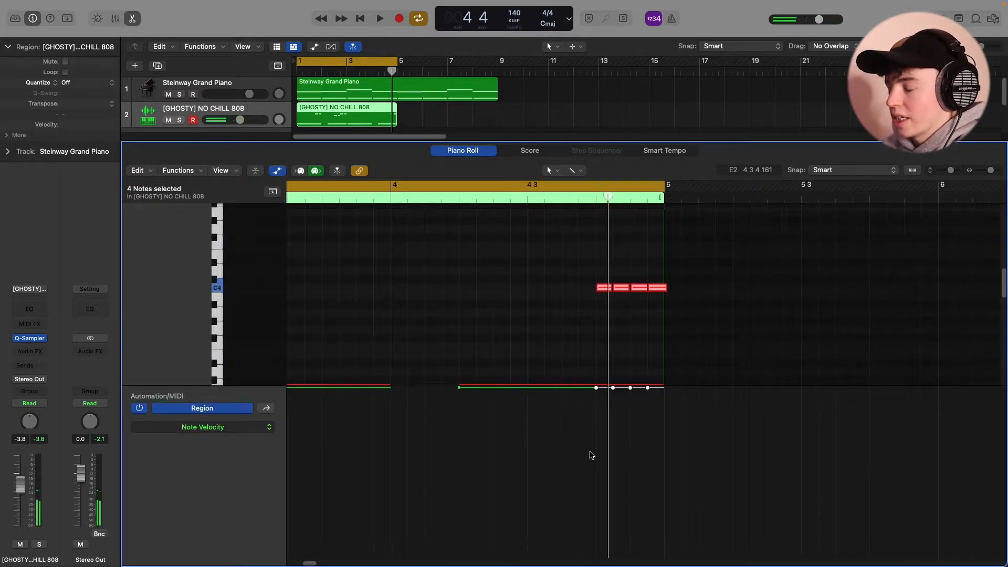
pyautogui.moveTo(592, 455); pyautogui.dragTo(692, 529)
pyautogui.scroll(-4, 502, 365)
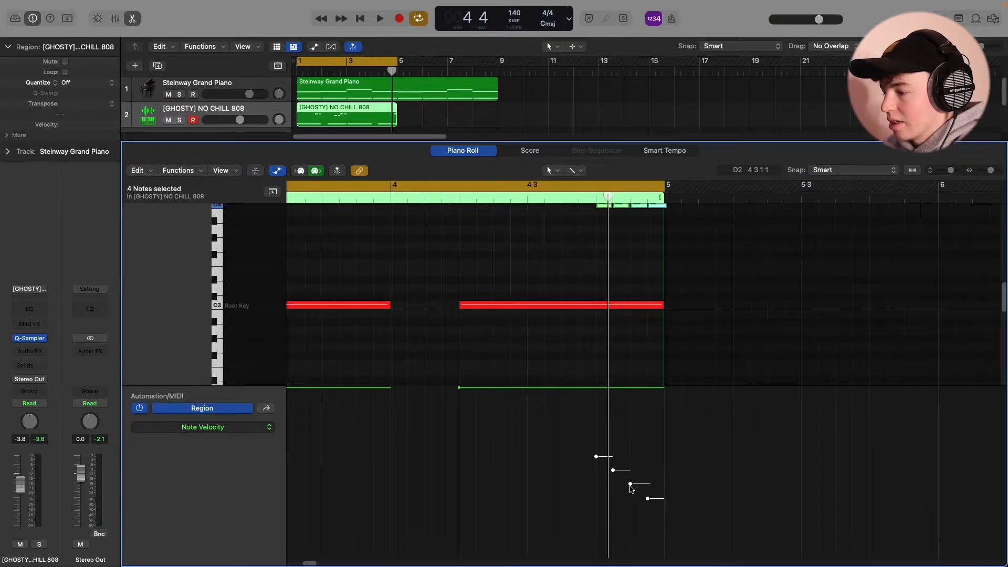
pyautogui.moveTo(632, 489); pyautogui.dragTo(634, 520)
pyautogui.press('space')
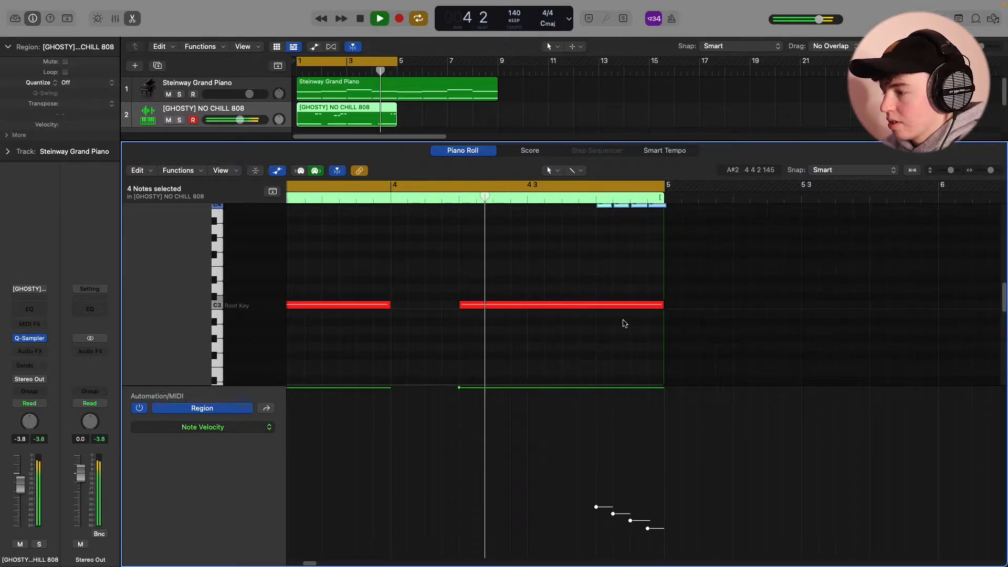
pyautogui.press('space')
# Step: Turn the four C4 notes into eighth notes from beat 3 of bar 4 with a steeper descending velocity ramp, and replay
pyautogui.press('e')
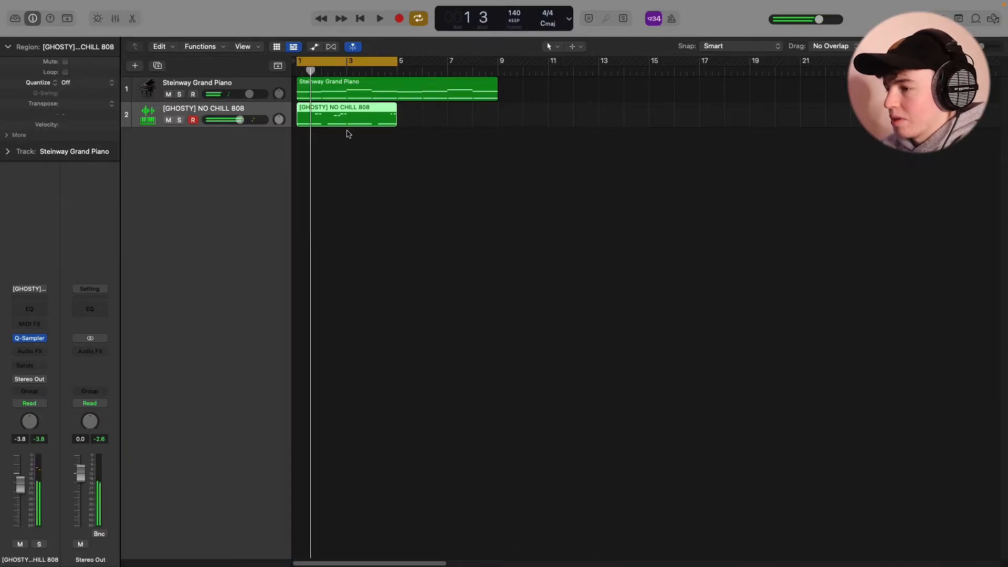
pyautogui.press('e')
pyautogui.moveTo(621, 340); pyautogui.dragTo(412, 286)
pyautogui.press('space')
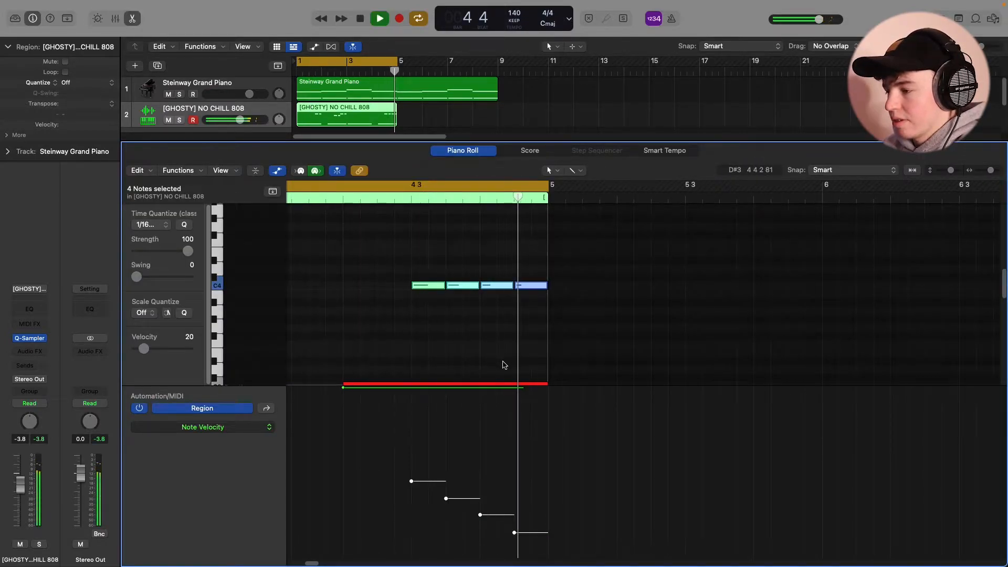
# Step: Review the 808 region's accent notes in the piano roll during playback and close the editor
pyautogui.click(134, 20)
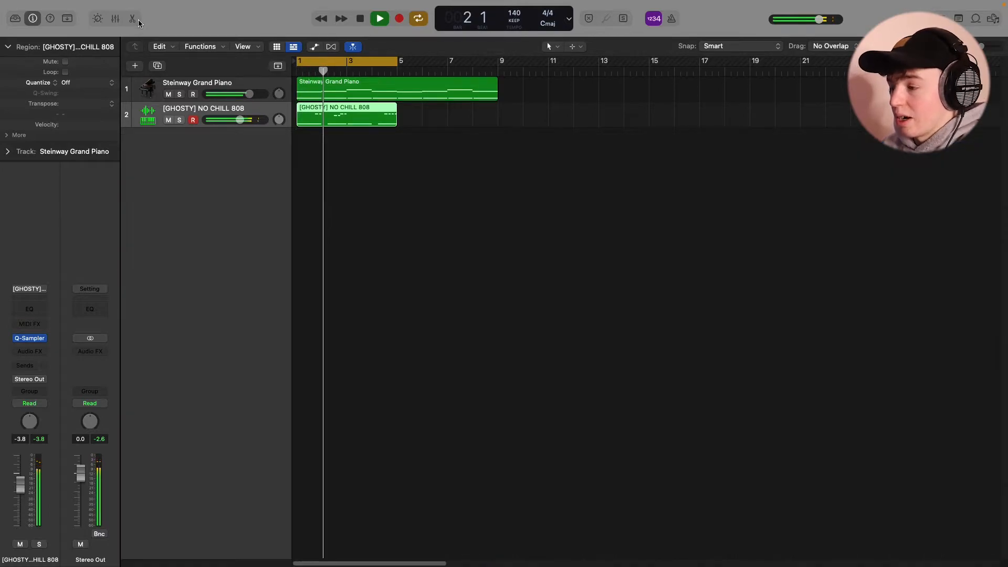
pyautogui.press('e')
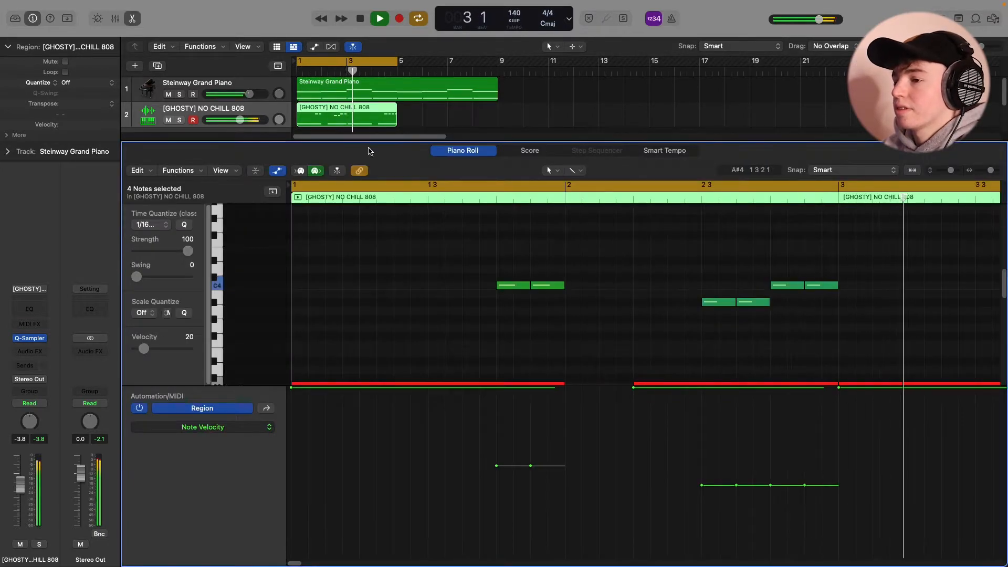
pyautogui.press('e')
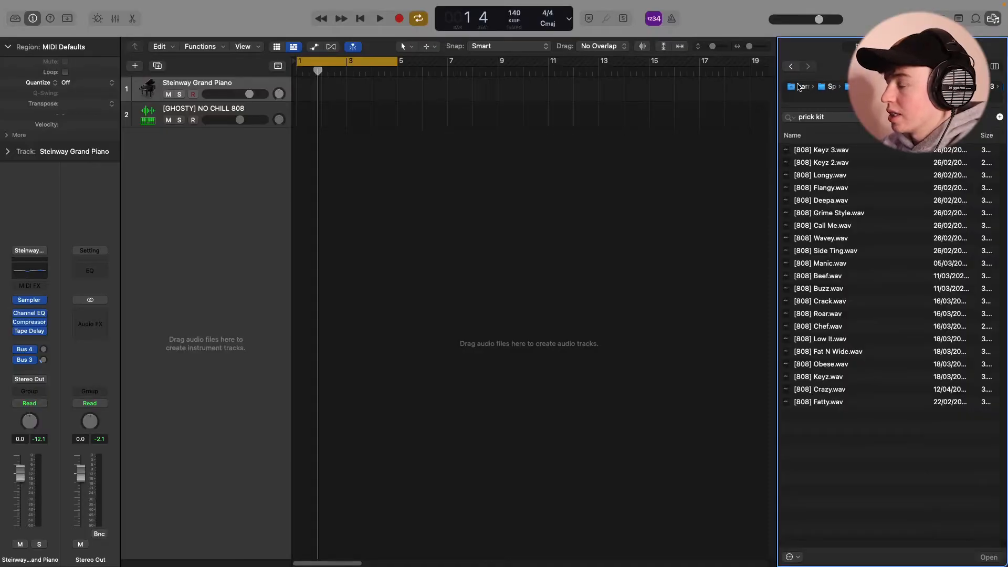
# Step: Search the home folder in the file browser for "jay cactus"
pyautogui.click(797, 87)
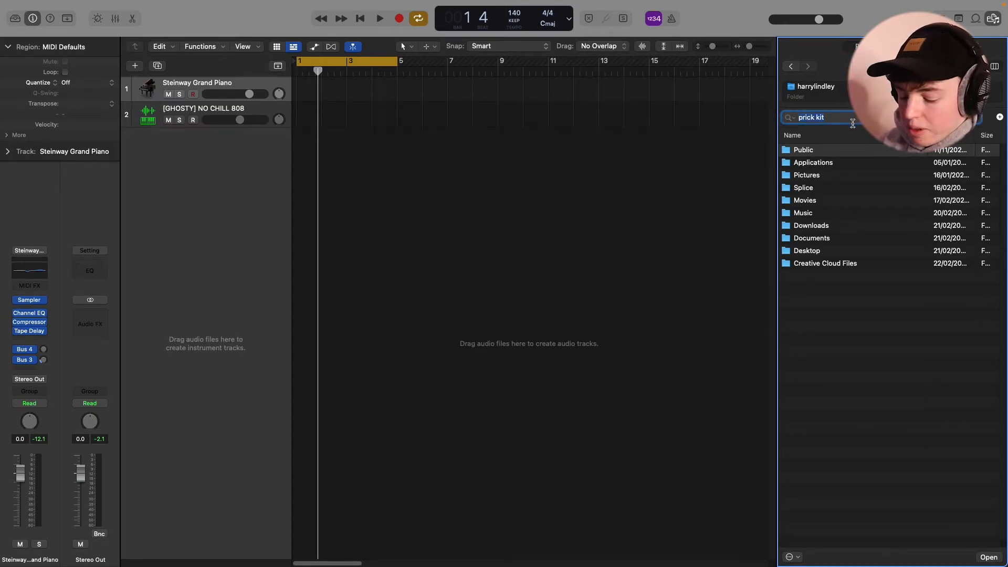
pyautogui.write('jay cactus')
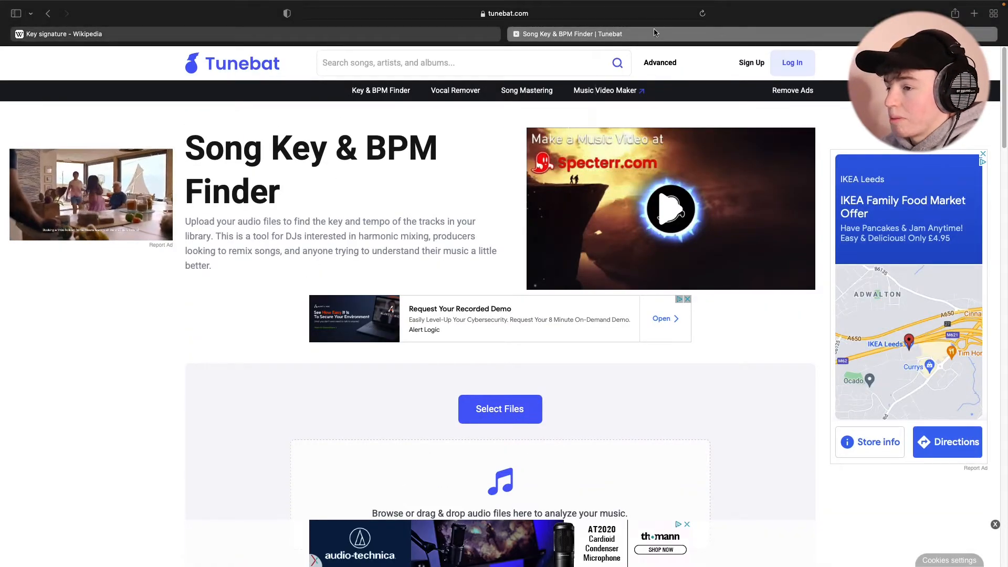
# Step: In Safari, take the Tunebat window out of full screen and move it aside to reach the Finder window
pyautogui.moveTo(49, 9)
pyautogui.click(35, 26)
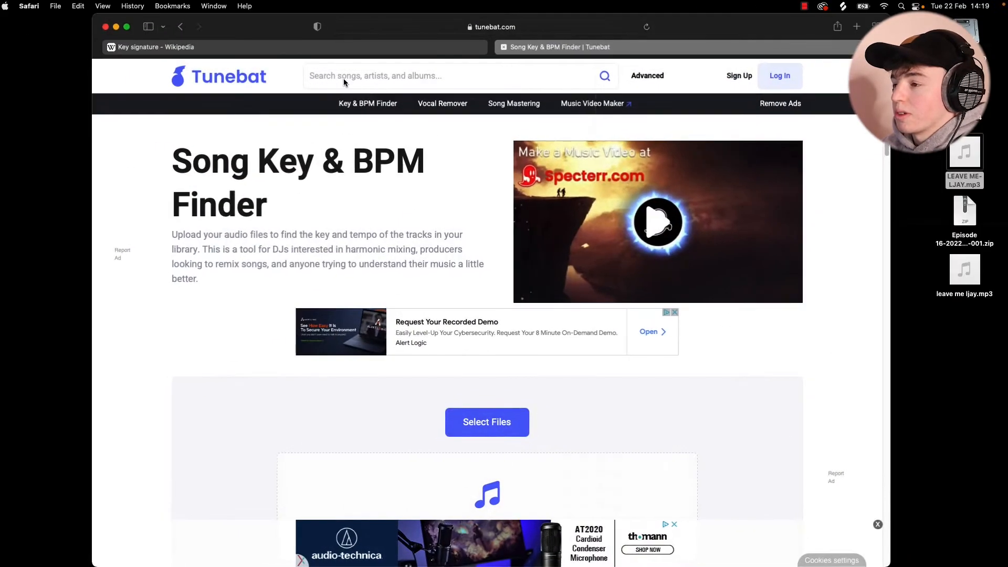
pyautogui.moveTo(625, 30); pyautogui.dragTo(460, 8)
pyautogui.click(728, 132)
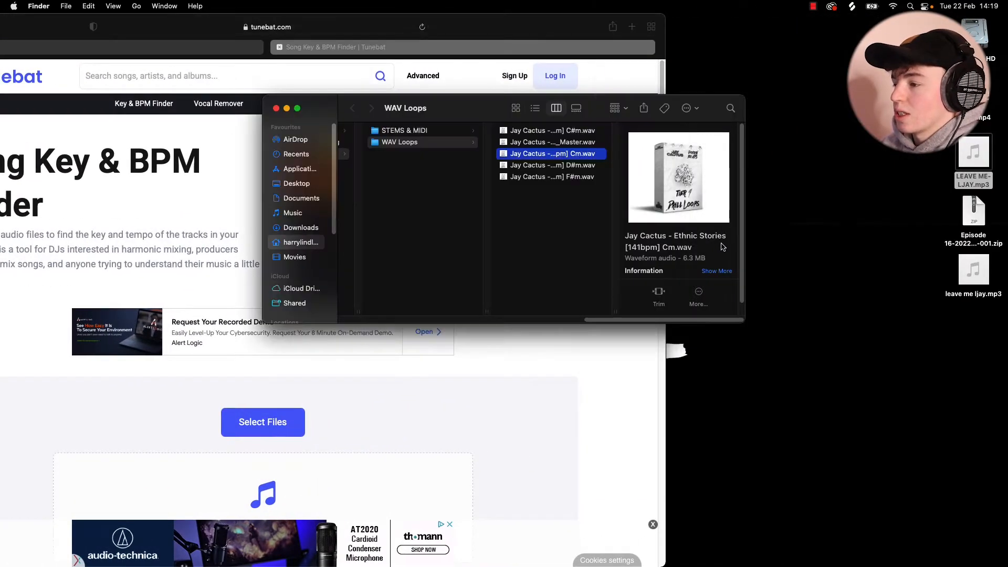
# Step: Preview the audio of "Jay Cactus - Ethnic Stories [141bpm] Cm.wav" in Finder and close the preview
pyautogui.scroll(-5, 419, 391)
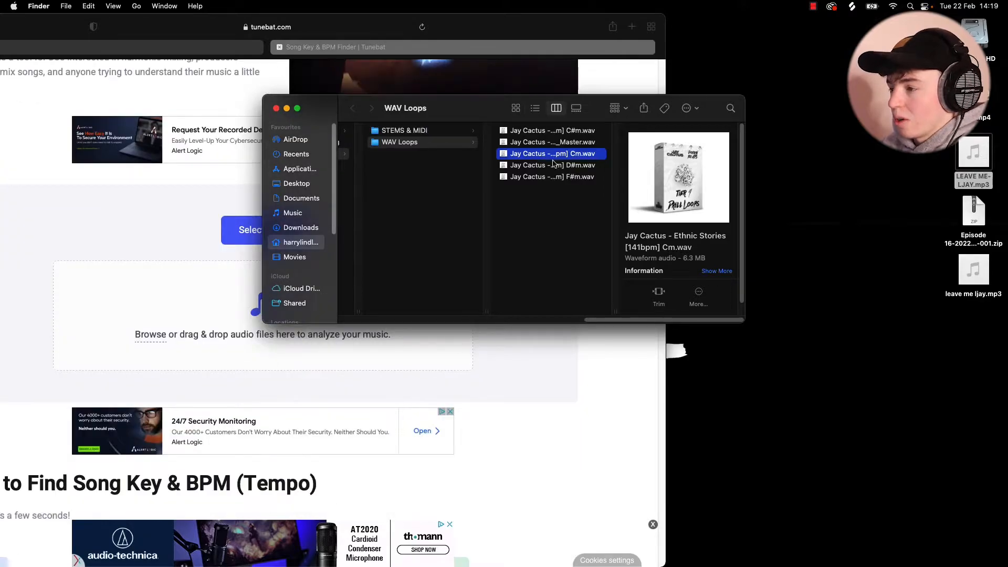
pyautogui.press('space')
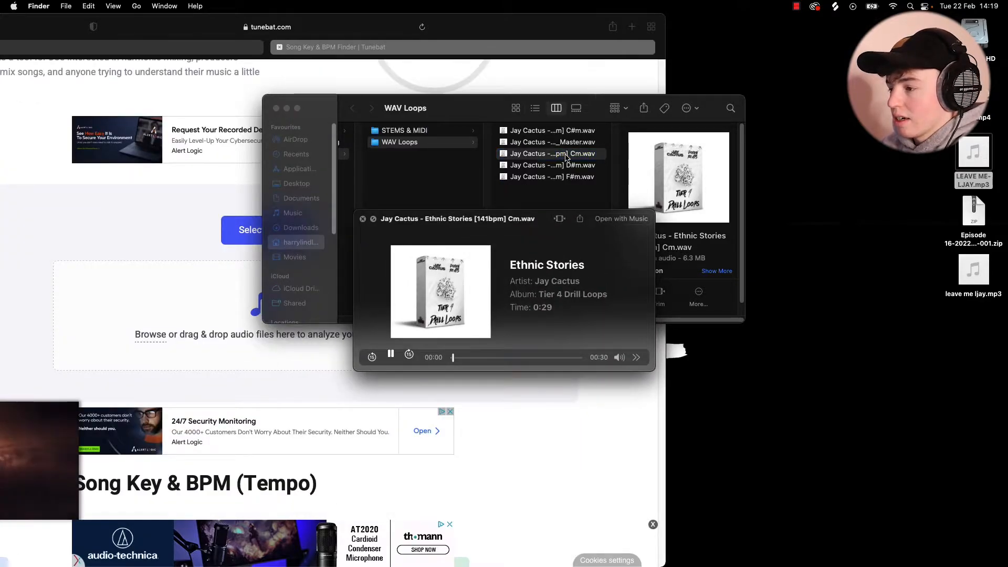
pyautogui.press('space')
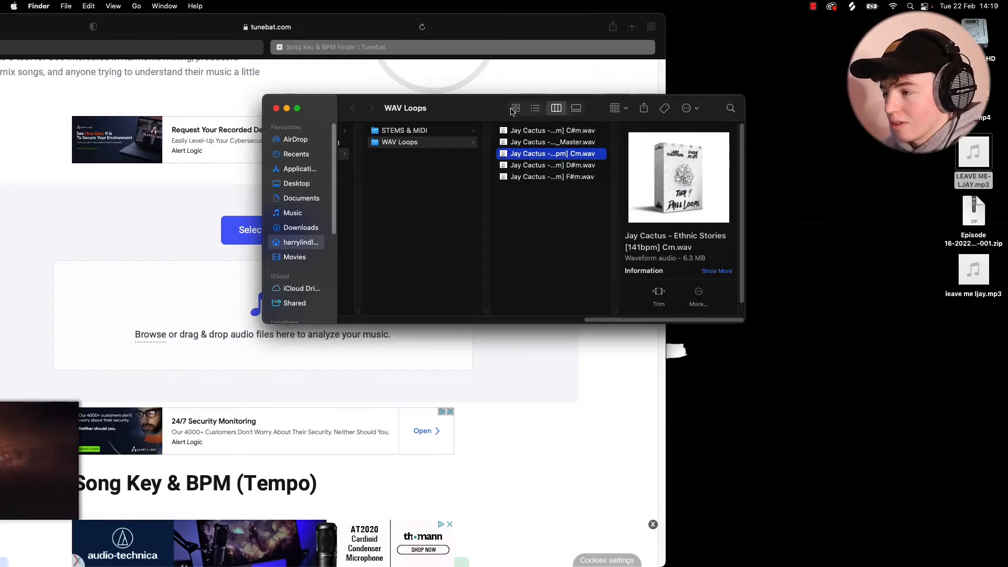
# Step: Upload "Jay Cactus - Ethnic Stories [141bpm] Cm.wav" from Finder to Tunebat's Key & BPM Finder for analysis
pyautogui.moveTo(487, 112); pyautogui.dragTo(566, 78)
pyautogui.moveTo(617, 121); pyautogui.dragTo(220, 314)
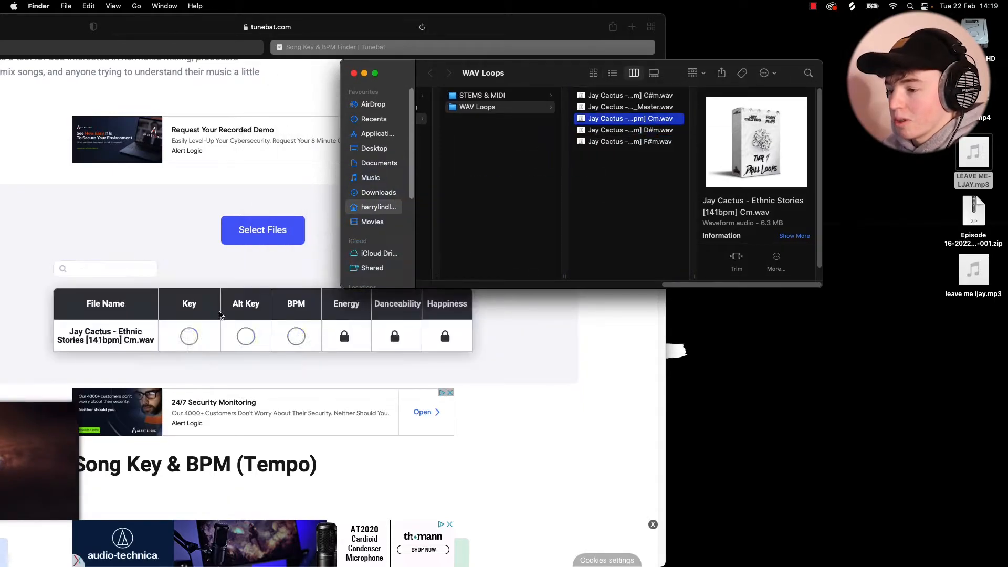
pyautogui.click(233, 288)
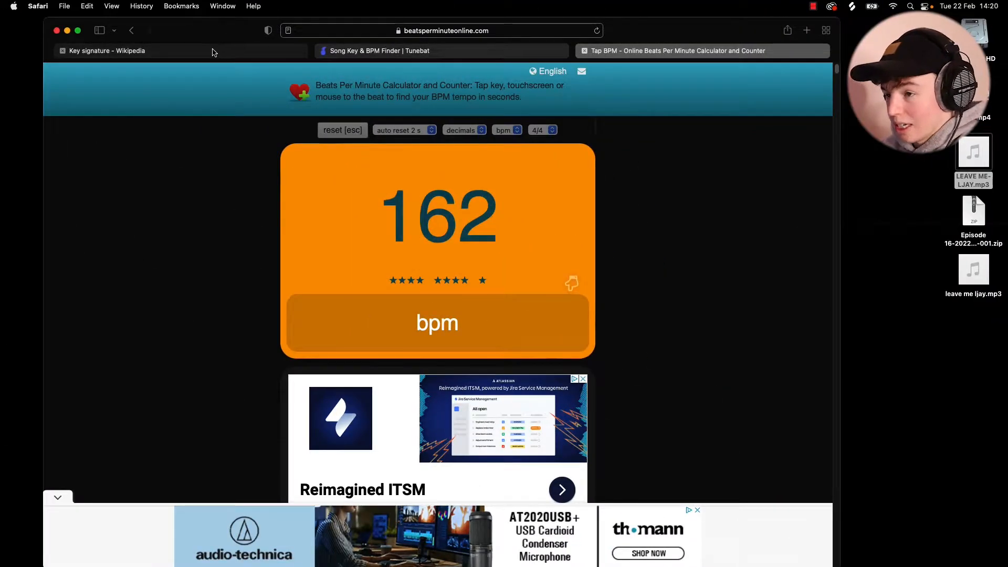
# Step: Open the Wikipedia Key signature page in full screen and look up C minor in the flat key signatures table
pyautogui.click(213, 50)
pyautogui.click(78, 30)
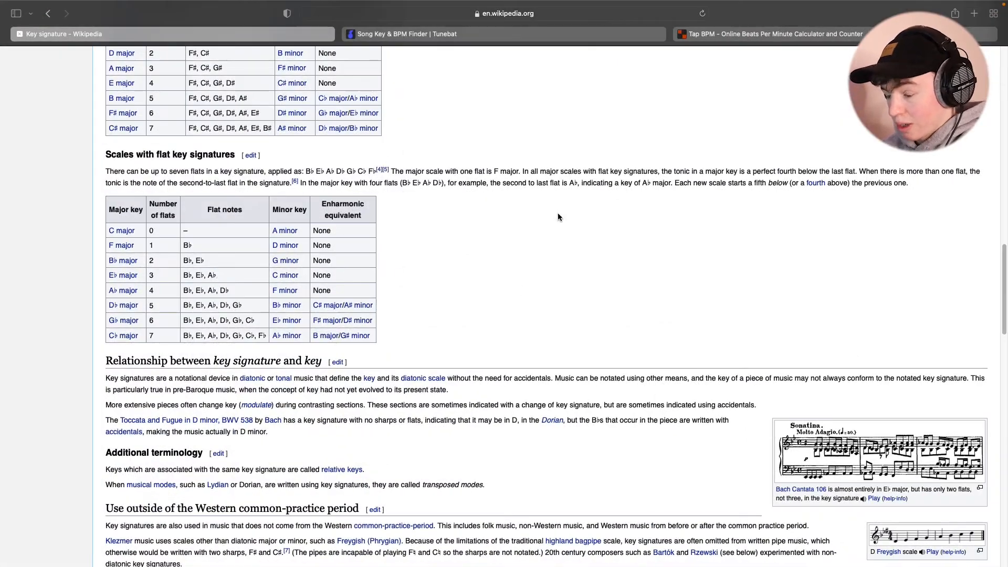
pyautogui.scroll(3, 488, 311)
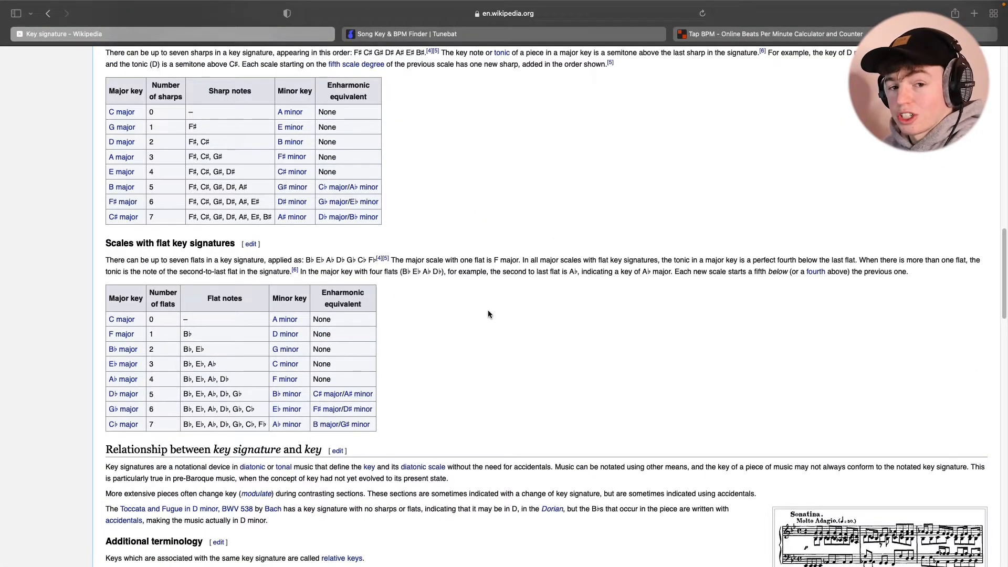
pyautogui.moveTo(289, 368)
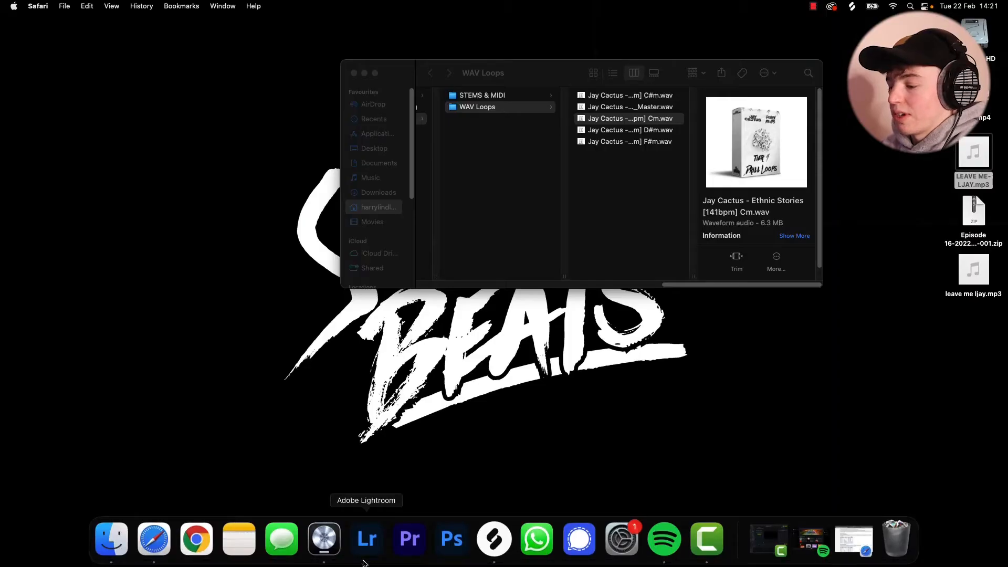
# Step: Switch to Logic Pro and create an empty MIDI region at bar 1 on the [GHOSTY] NO CHILL 808 track
pyautogui.click(312, 557)
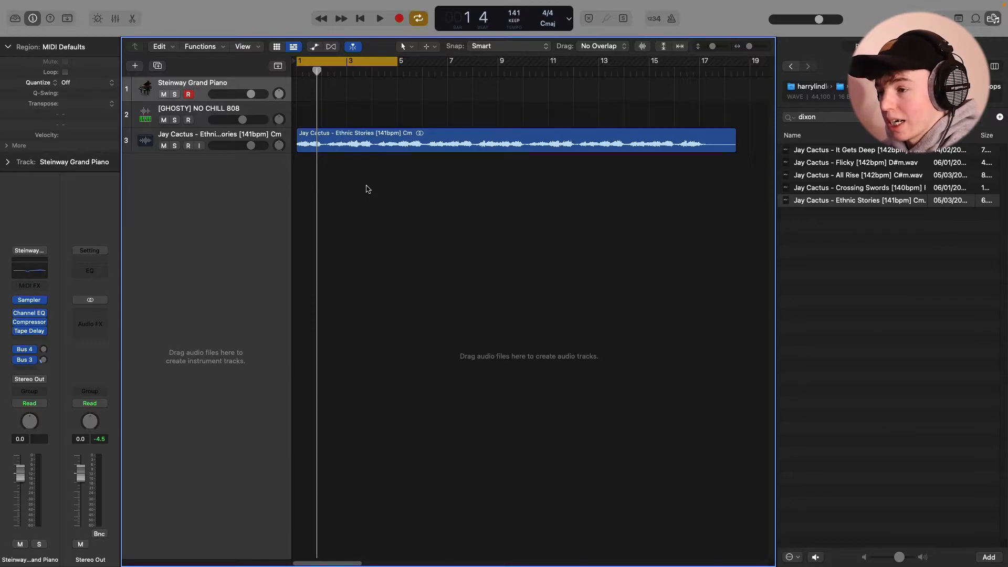
pyautogui.click(228, 105)
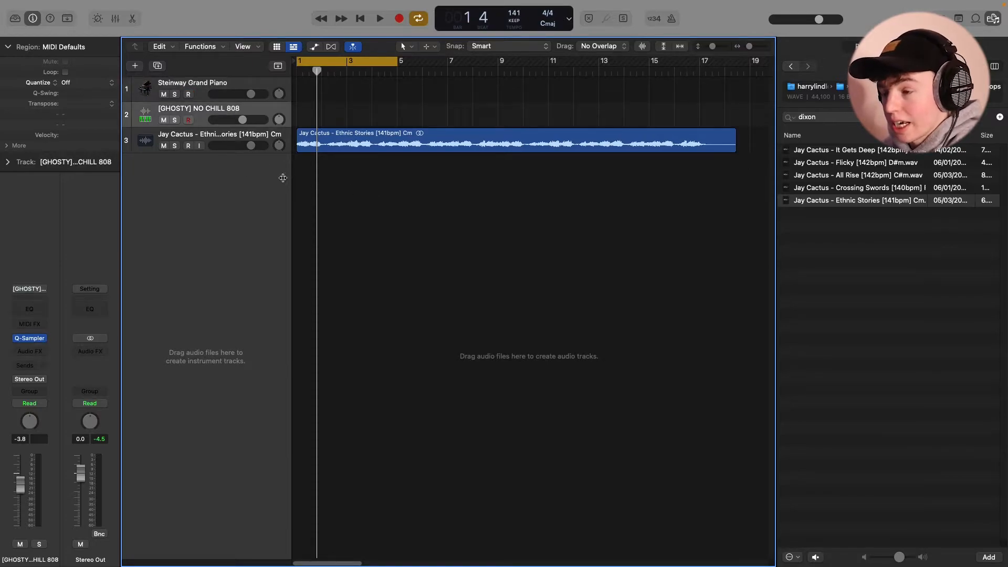
pyautogui.rightClick(303, 112)
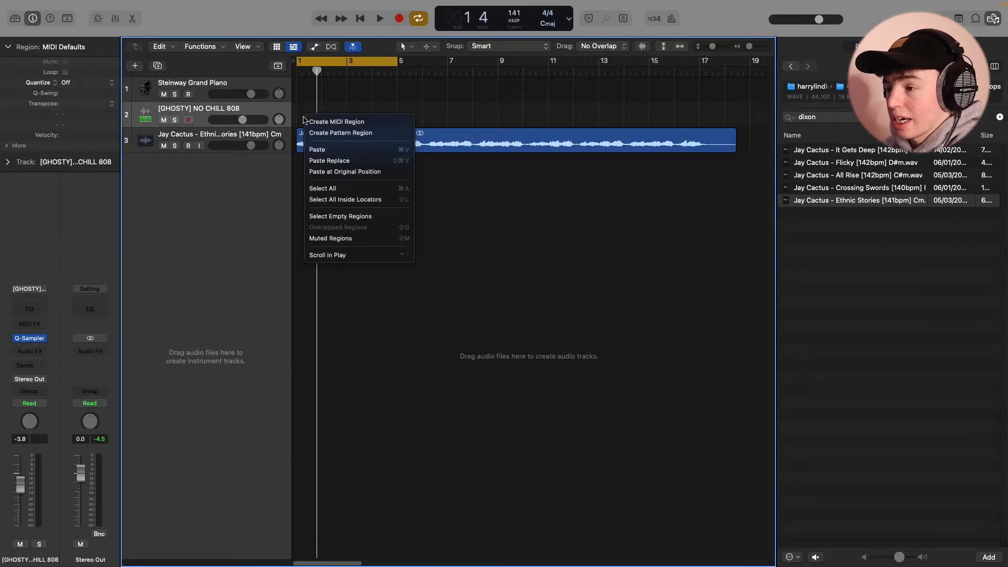
pyautogui.click(338, 121)
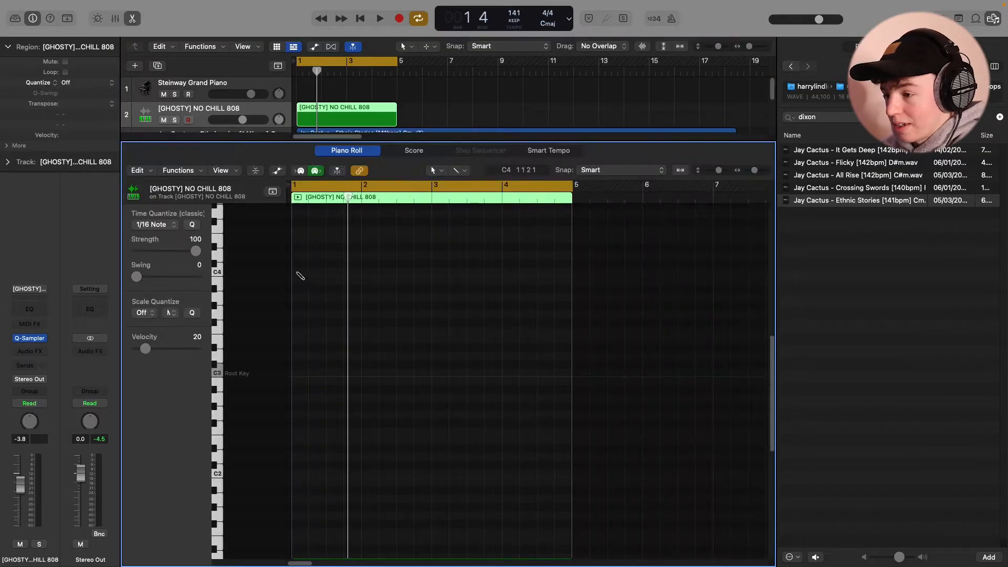
# Step: Draw a sustained C3 note from bar 1 to late in bar 3 in the 808 region and play it
pyautogui.click(297, 272)
pyautogui.moveTo(301, 275); pyautogui.dragTo(297, 275)
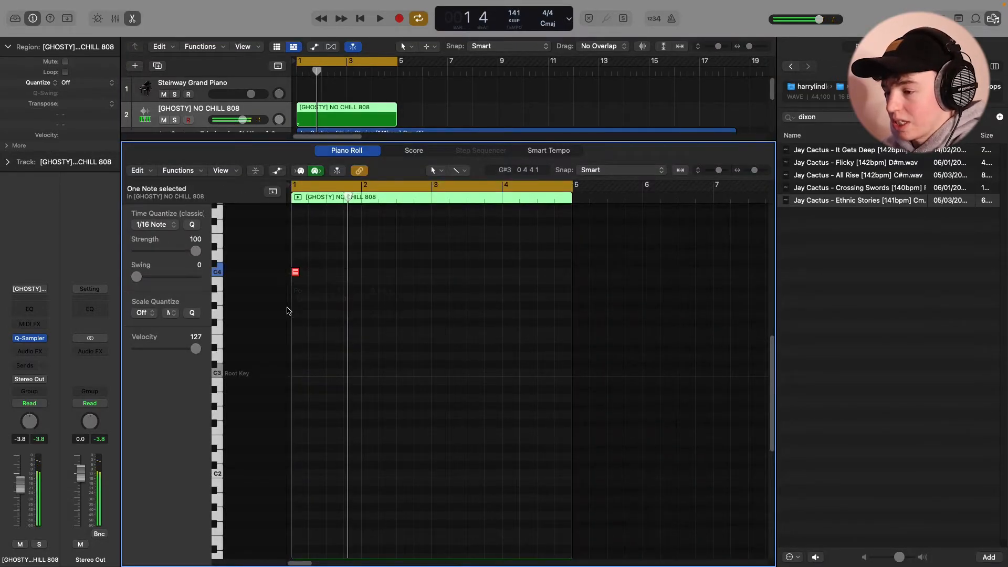
pyautogui.moveTo(299, 383); pyautogui.dragTo(486, 389)
pyautogui.press('space')
pyautogui.press('space')
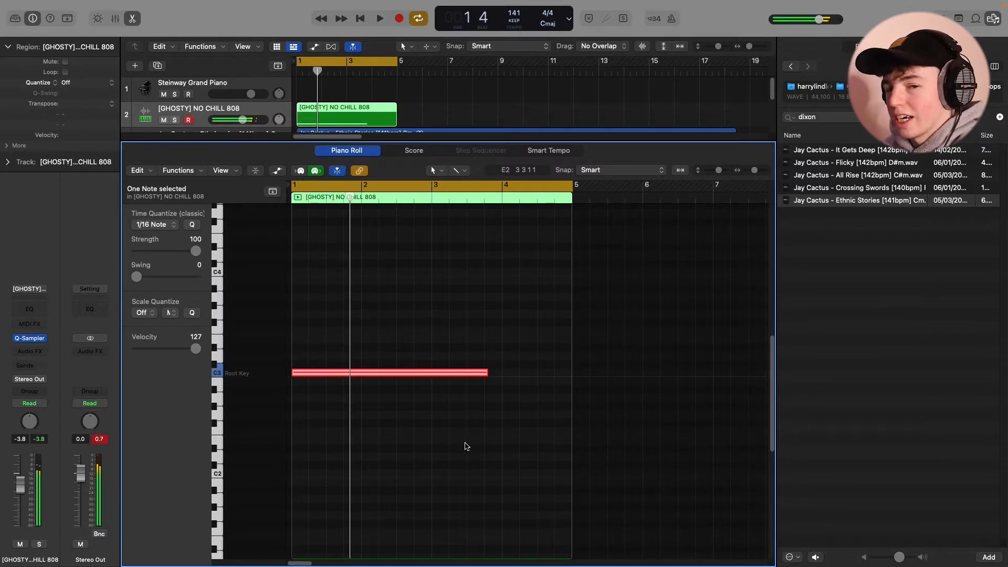
# Step: Transpose the sustained C3 note up three semitones to D#3 and play it
pyautogui.click(454, 438)
pyautogui.moveTo(443, 437); pyautogui.dragTo(371, 336)
pyautogui.hotkey('alt', 'Up')
pyautogui.hotkey('alt', 'Up')
pyautogui.hotkey('alt', 'Up')
pyautogui.click(459, 436)
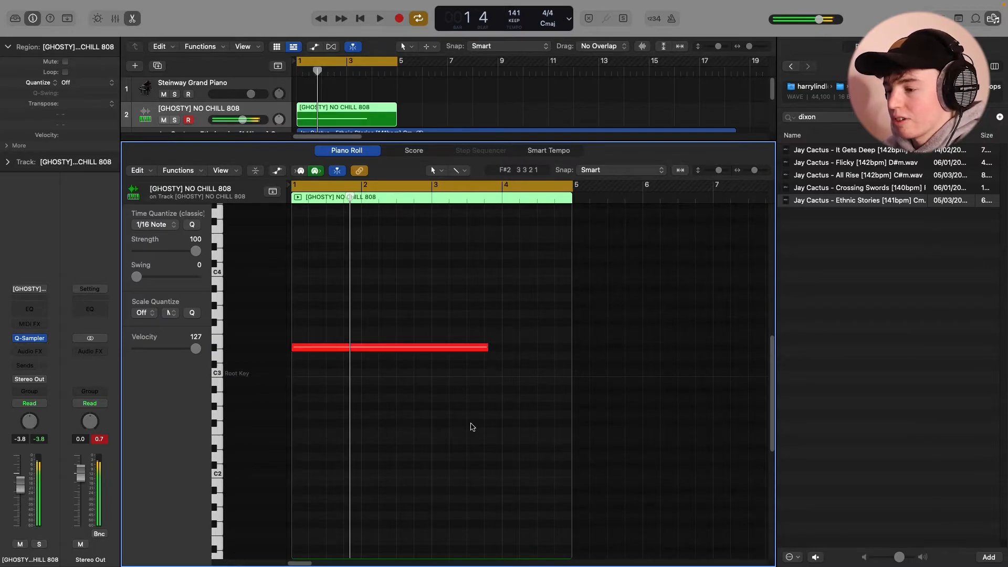
pyautogui.press('space')
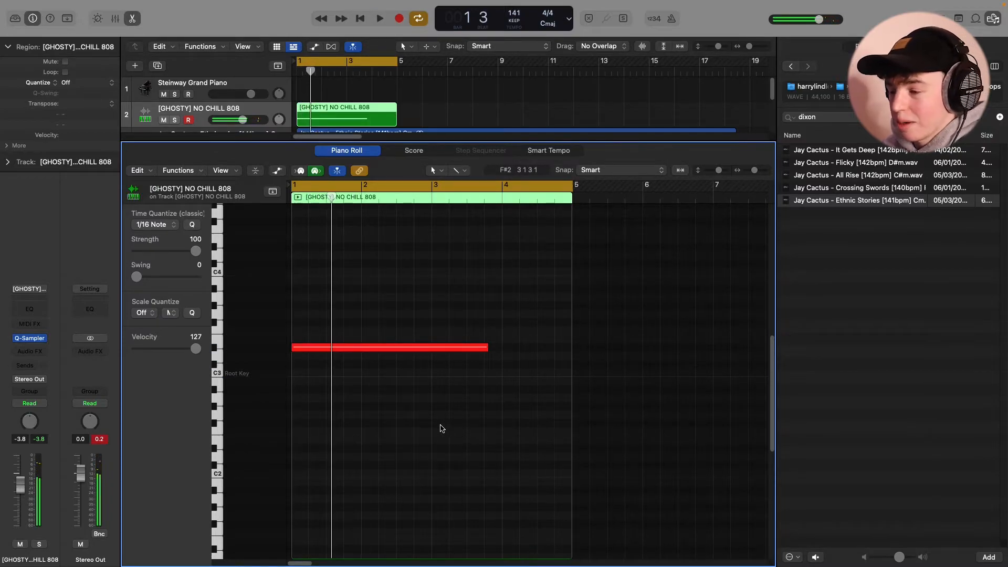
# Step: Transpose the sustained note down three semitones to C3 and play it again
pyautogui.moveTo(440, 428); pyautogui.dragTo(359, 309)
pyautogui.hotkey('alt', 'Down')
pyautogui.hotkey('alt', 'Down')
pyautogui.hotkey('alt', 'Down')
pyautogui.click(450, 498)
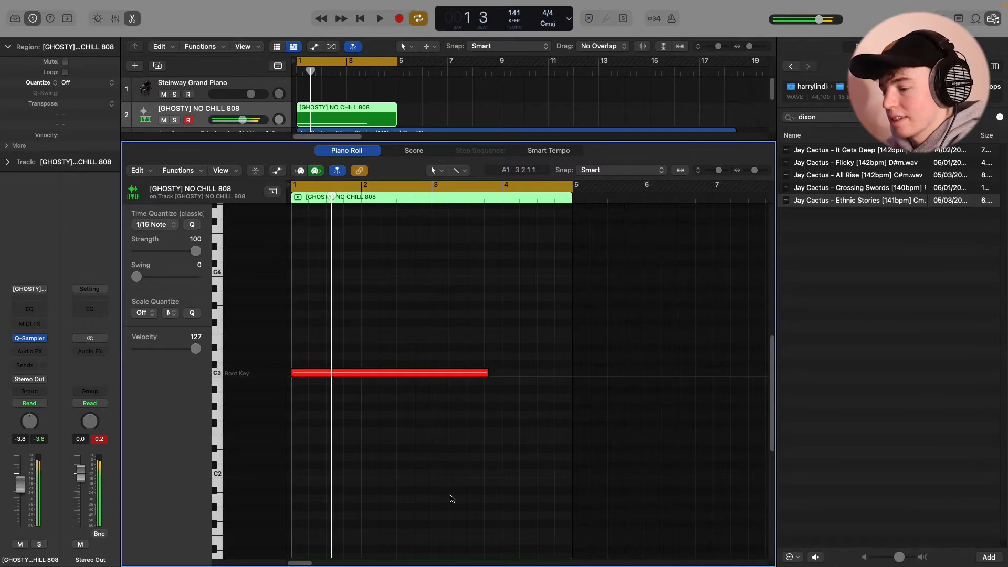
pyautogui.press('space')
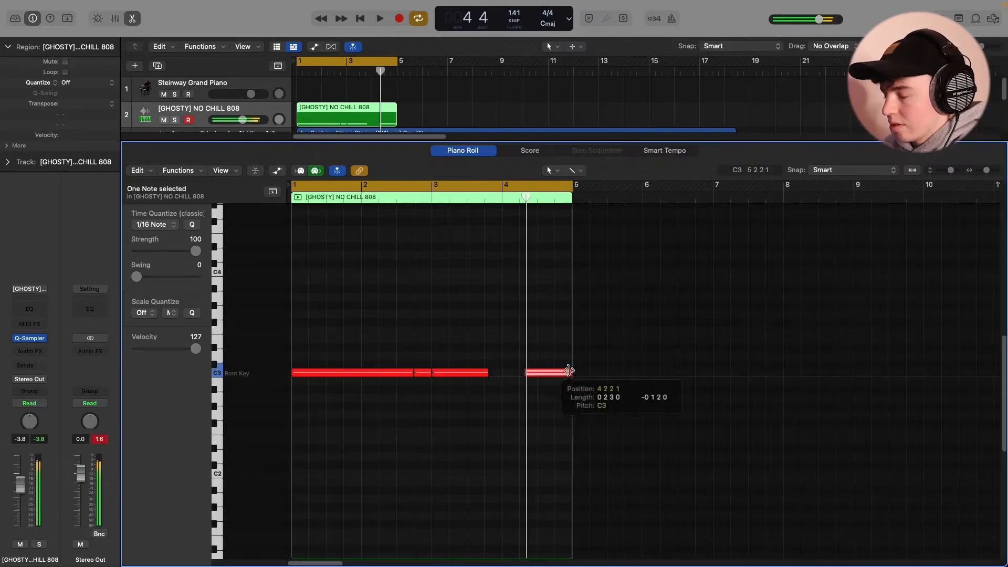
# Step: Resize the last C3 note in bar 4 to end at bar 5 and deselect the 808 region during playback
pyautogui.moveTo(569, 371); pyautogui.dragTo(571, 372)
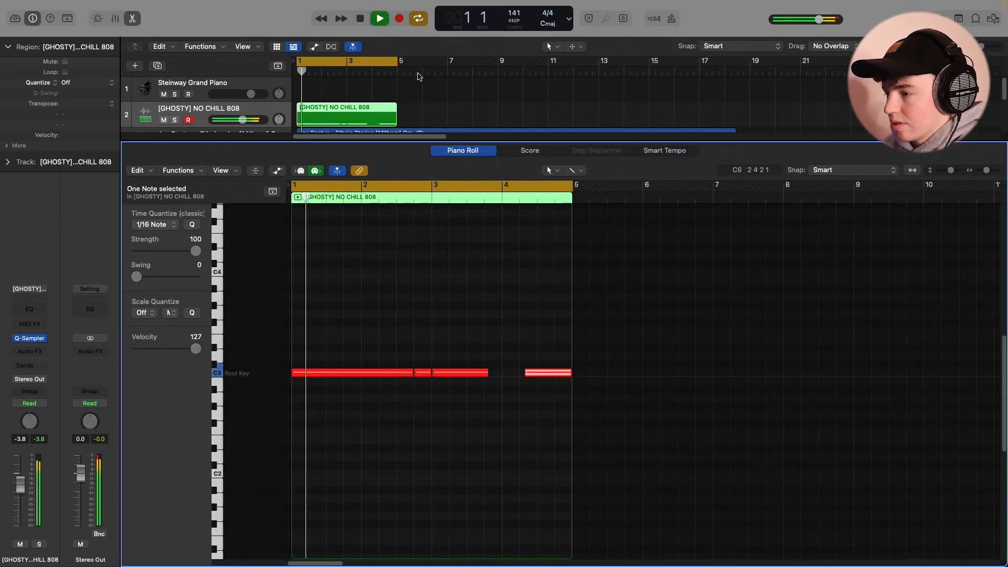
pyautogui.click(406, 83)
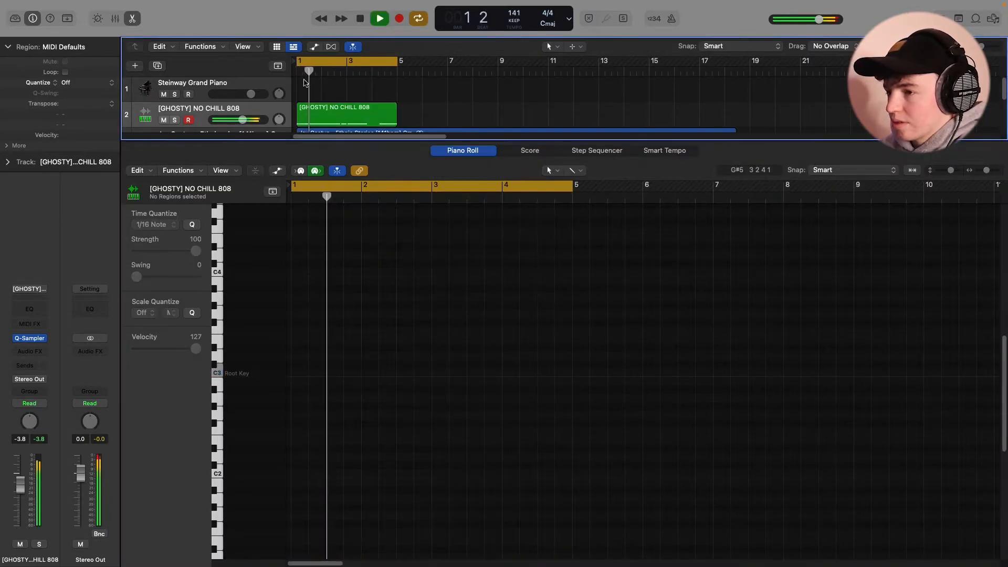
# Step: Extend the 808 region to bar 9 by repeating its four C3 notes from bar 5, and deselect the copied notes
pyautogui.click(134, 19)
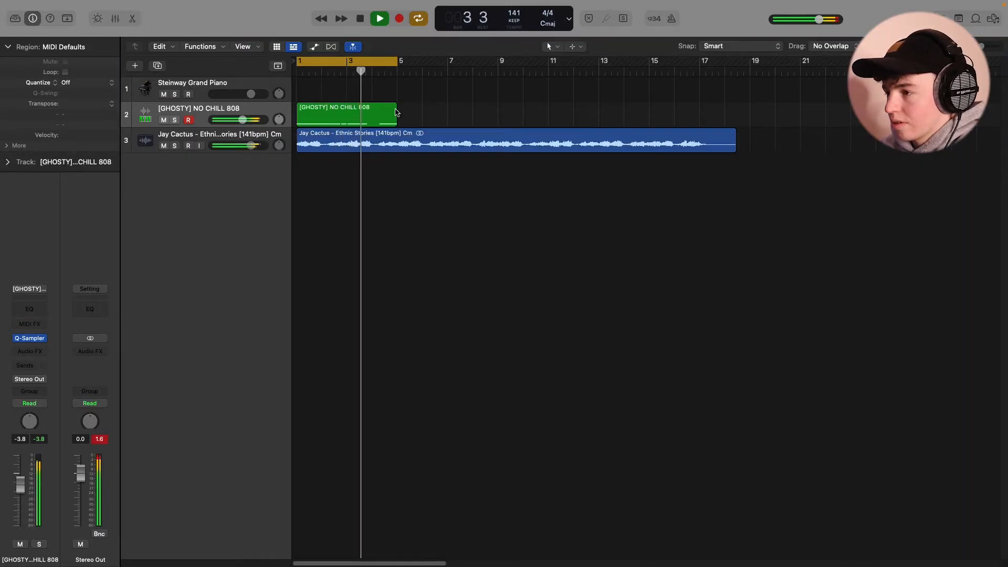
pyautogui.doubleClick(490, 115)
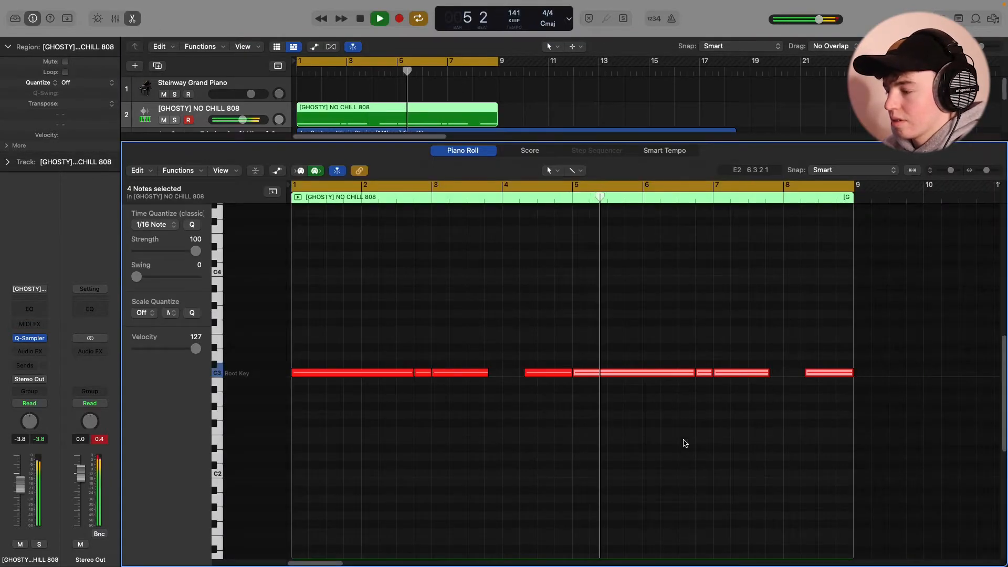
pyautogui.hscroll(3, 679, 447)
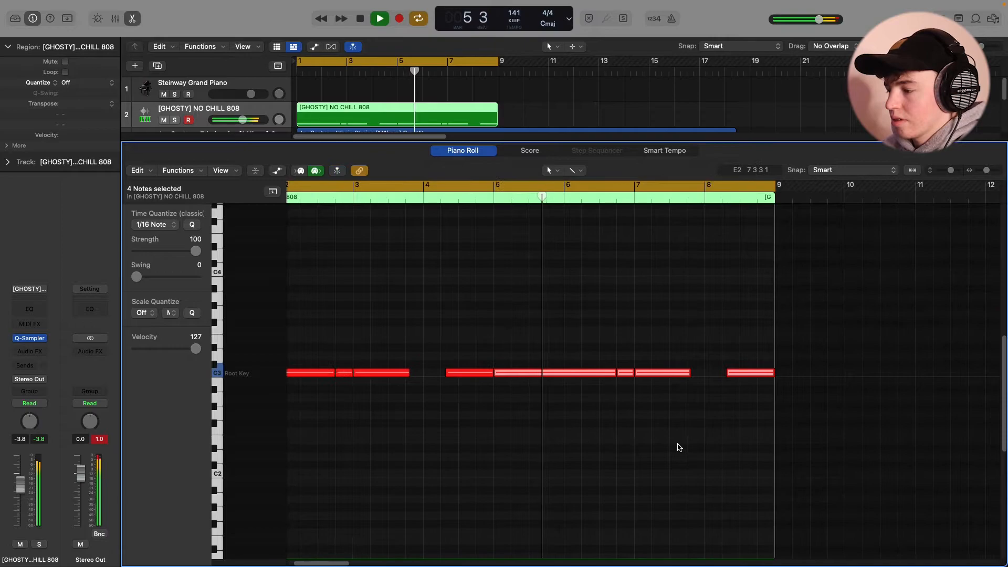
pyautogui.click(665, 445)
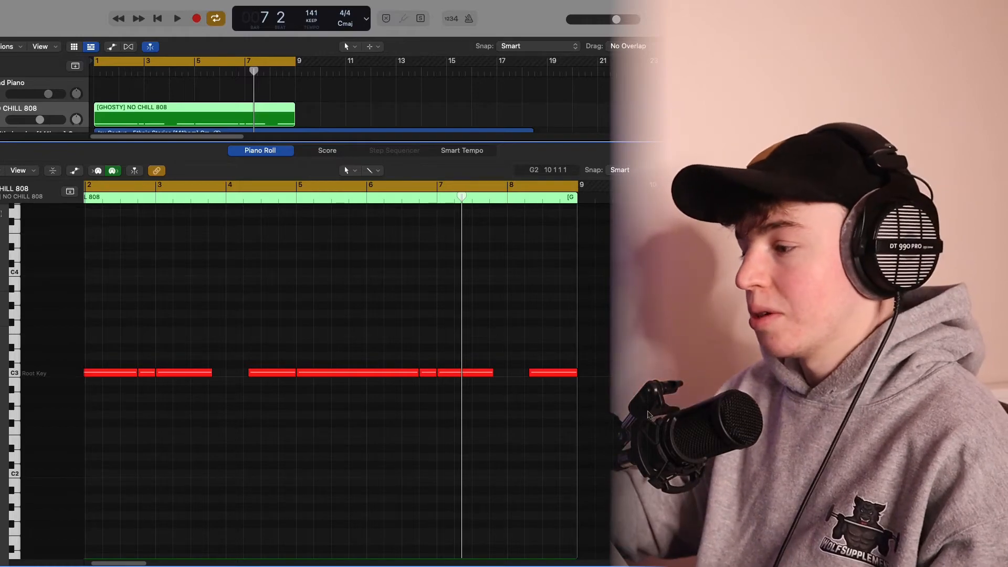
# Step: Transpose the four copied 808 notes in bars 5 to 8 up two octaves to C5 and play from bar 5
pyautogui.moveTo(627, 434); pyautogui.dragTo(396, 341)
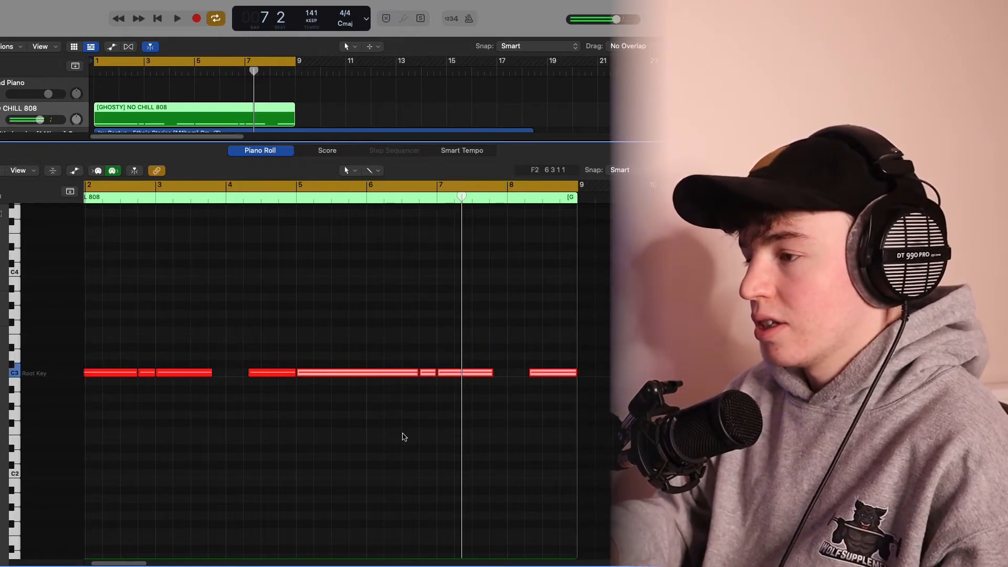
pyautogui.hotkey('alt', 'shift', 'Up')
pyautogui.hotkey('alt', 'shift', 'Up')
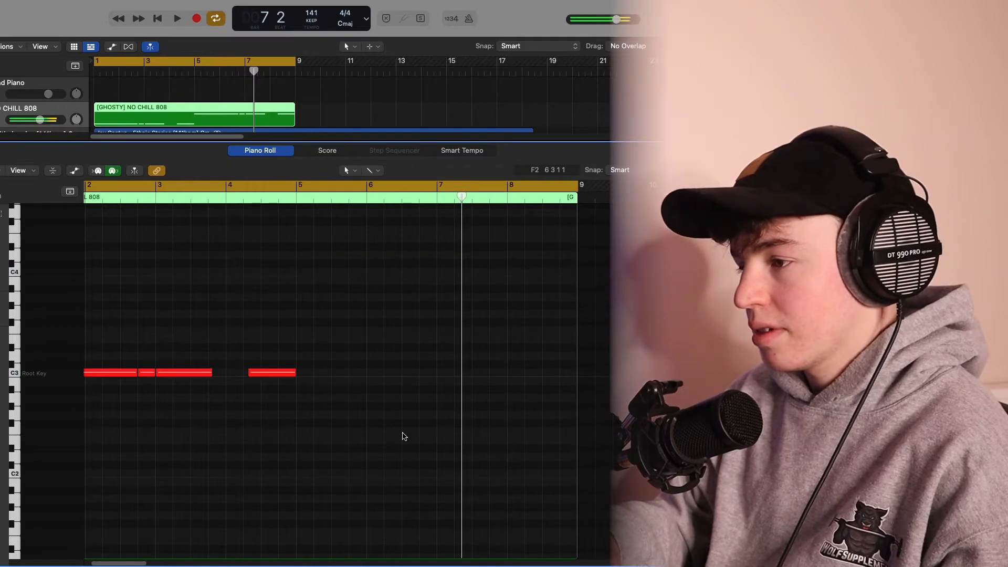
pyautogui.scroll(3, 415, 441)
pyautogui.press('space')
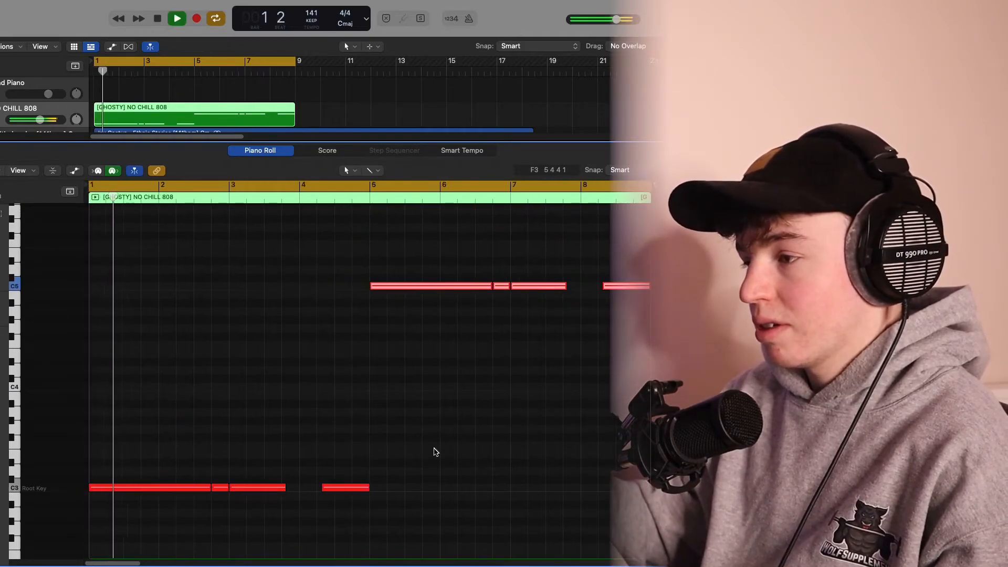
pyautogui.click(362, 188)
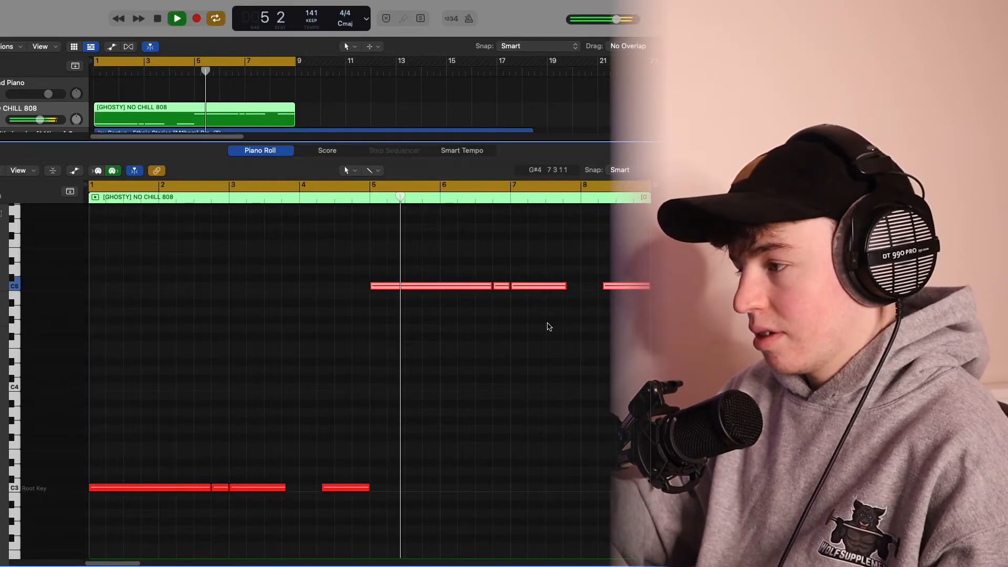
# Step: Raise the notes in bars 5 to 8 by five semitones to F5 and play them from bar 5
pyautogui.press('space')
pyautogui.hotkey('alt', 'Up')
pyautogui.hotkey('alt', 'Up')
pyautogui.hotkey('alt', 'Up')
pyautogui.hotkey('alt', 'Up')
pyautogui.hotkey('alt', 'Up')
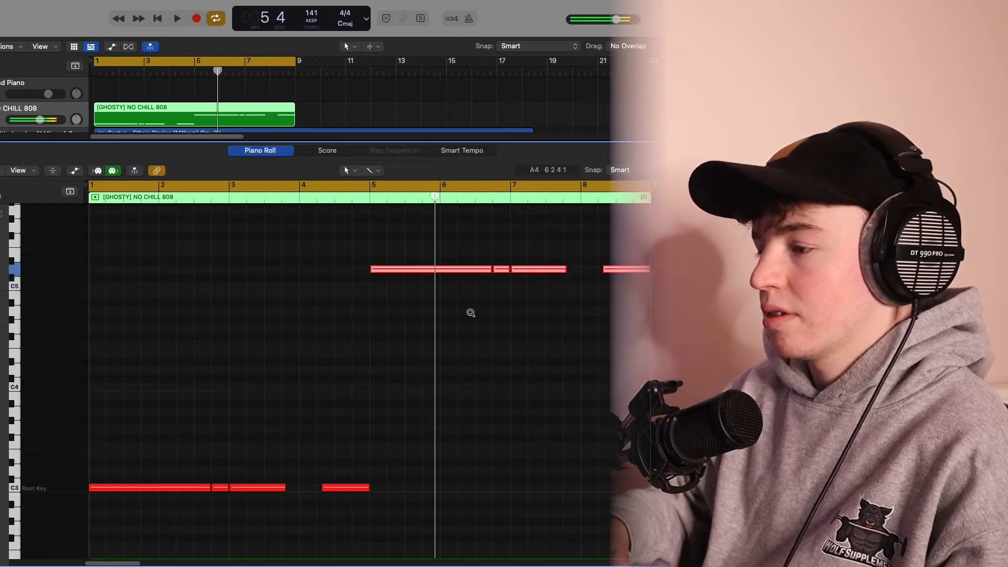
pyautogui.click(367, 201)
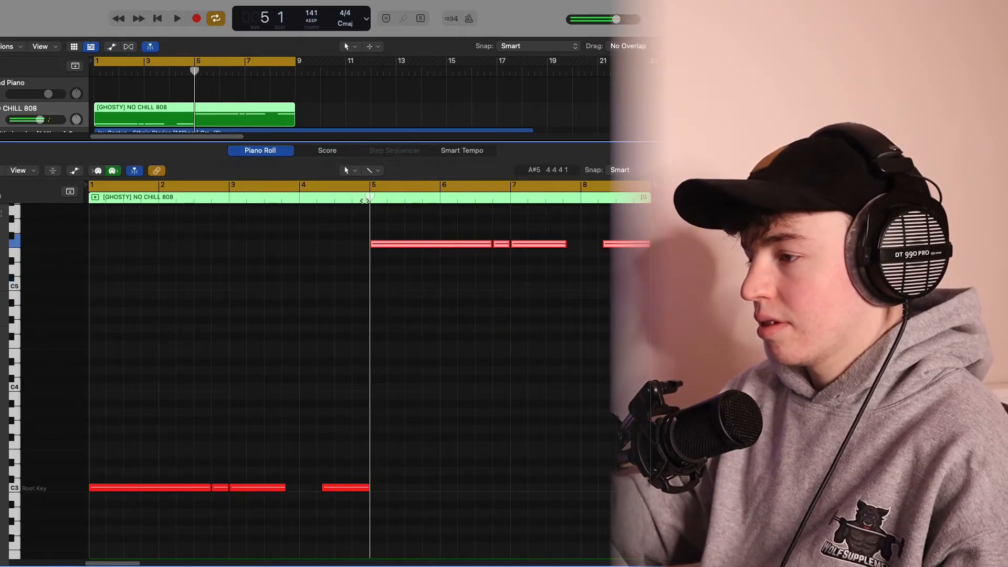
pyautogui.press('space')
pyautogui.press('space')
# Step: Lower the notes in bars 5 to 8 by one octave to F4 and play them against the melody from bar 5
pyautogui.moveTo(630, 310); pyautogui.dragTo(474, 233)
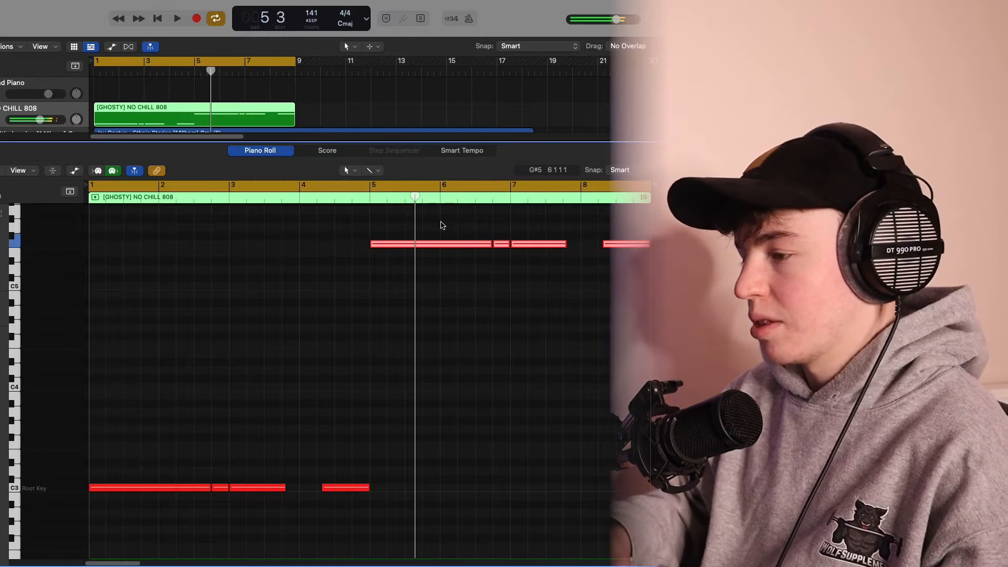
pyautogui.hotkey('alt', 'shift', 'Down')
pyautogui.click(363, 200)
pyautogui.press('space')
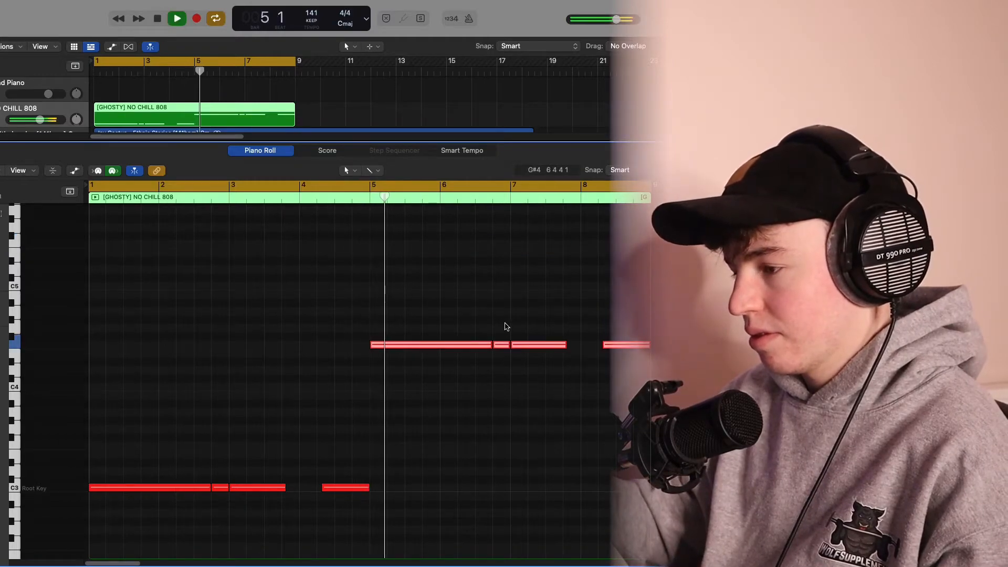
pyautogui.hscroll(3, 517, 408)
pyautogui.hscroll(2, 516, 407)
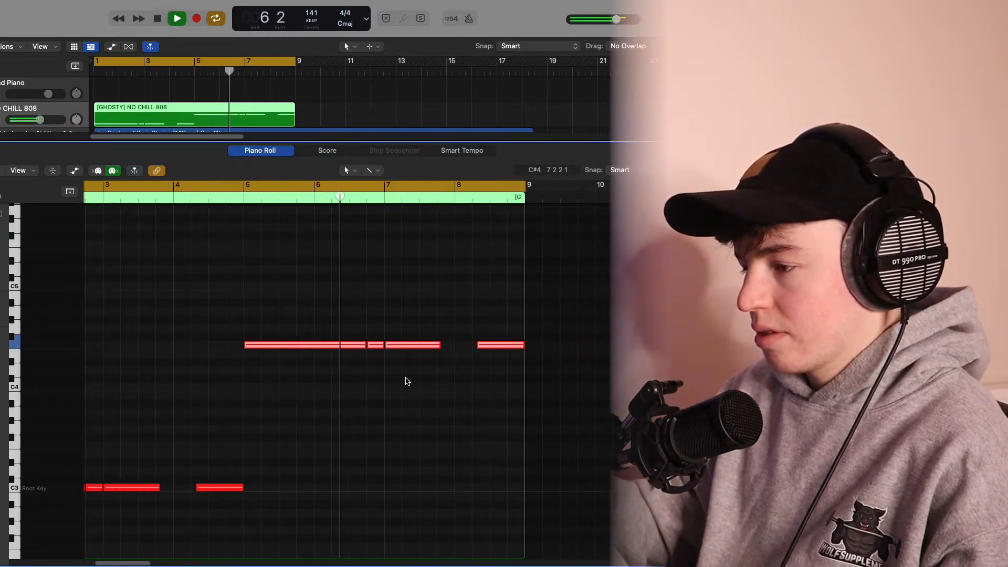
pyautogui.press('space')
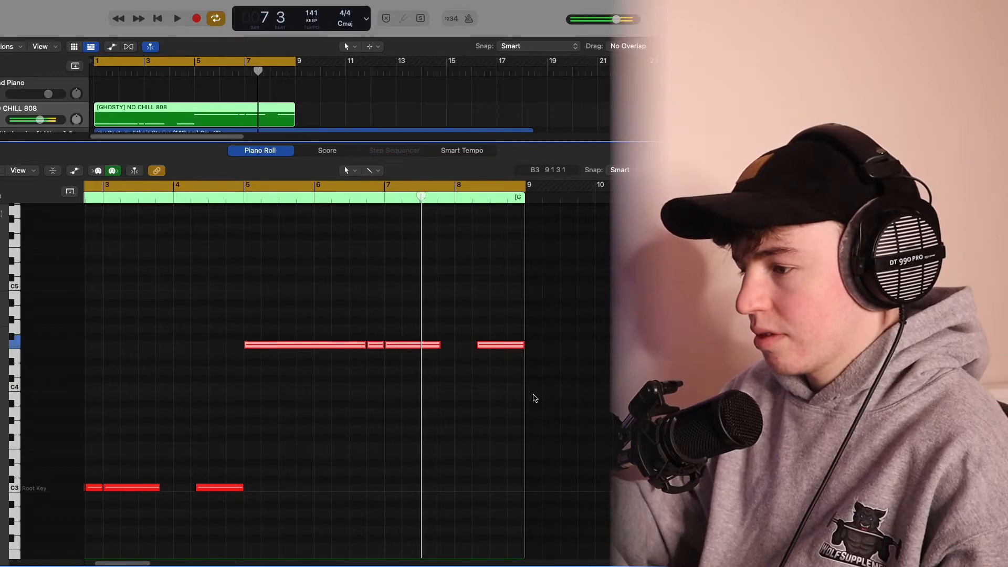
# Step: Transpose the notes in bars 5 to 8 up three semitones to G#4 and play them from bar 5
pyautogui.hotkey('alt', 'Up')
pyautogui.hotkey('alt', 'Up')
pyautogui.hotkey('alt', 'Up')
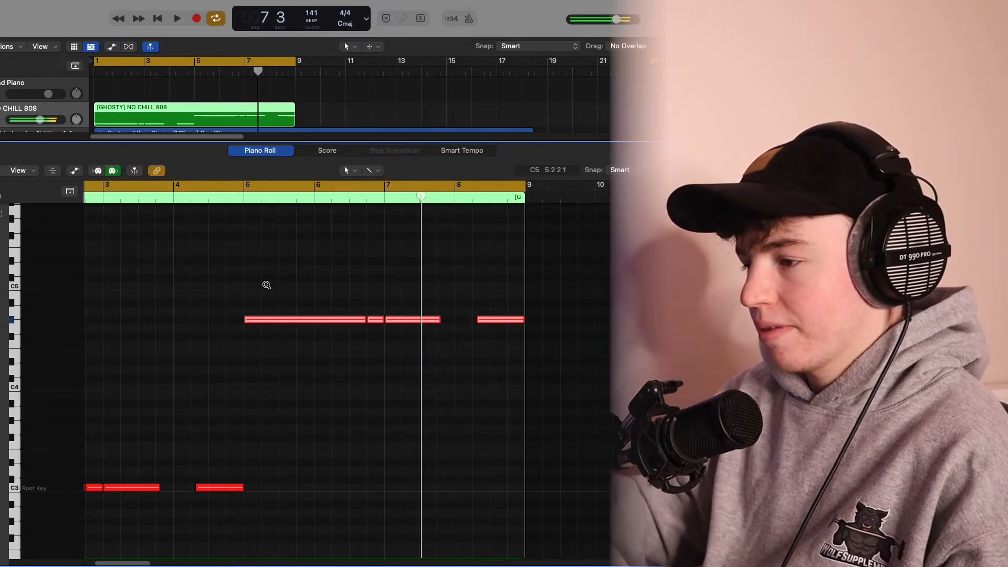
pyautogui.doubleClick(243, 186)
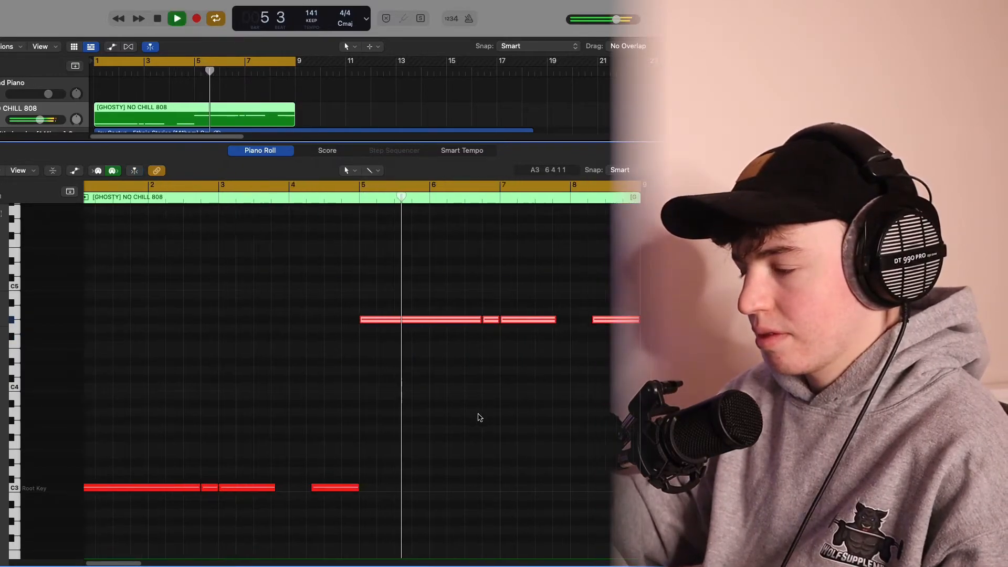
pyautogui.click(459, 420)
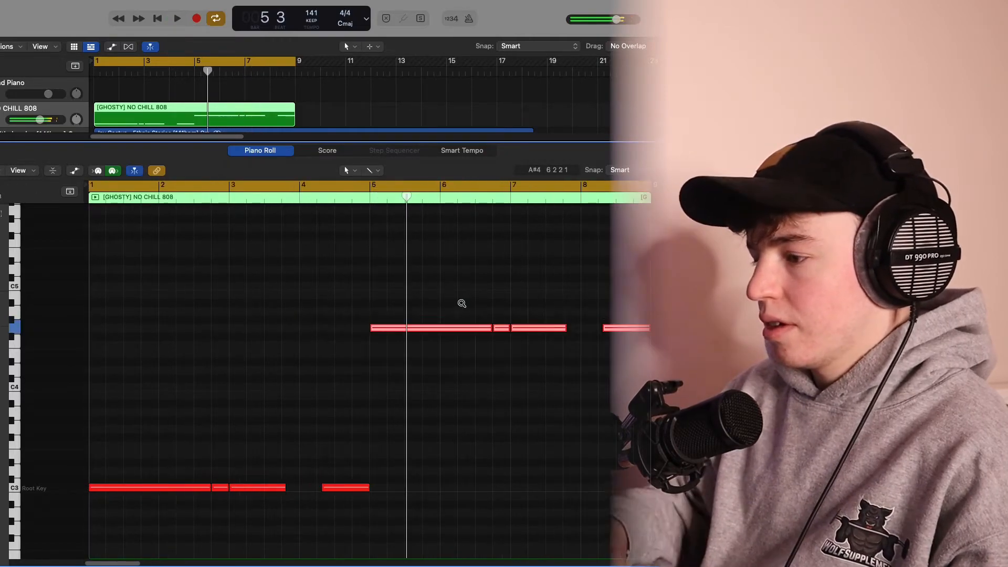
# Step: Nudge the notes in bars 5 to 8 up one semitone, drop them an octave to G#3, and play the bassline
pyautogui.hotkey('alt', 'Up')
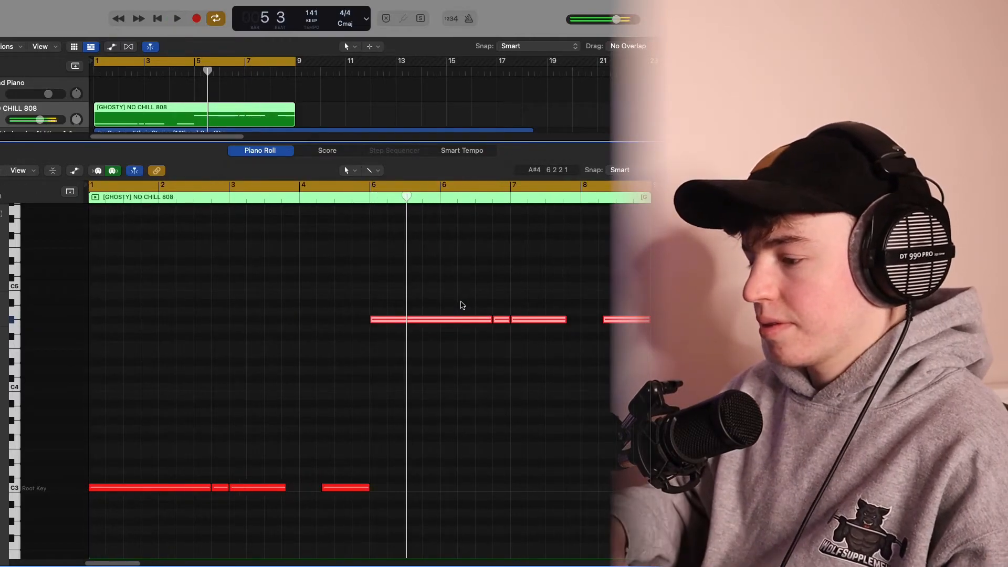
pyautogui.hotkey('alt', 'shift', 'Down')
pyautogui.press('space')
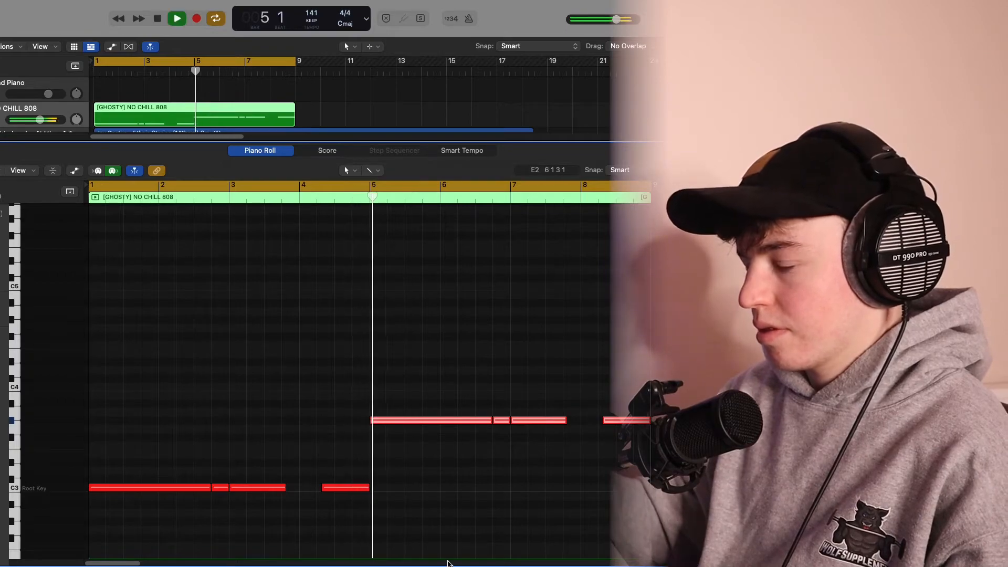
pyautogui.click(487, 506)
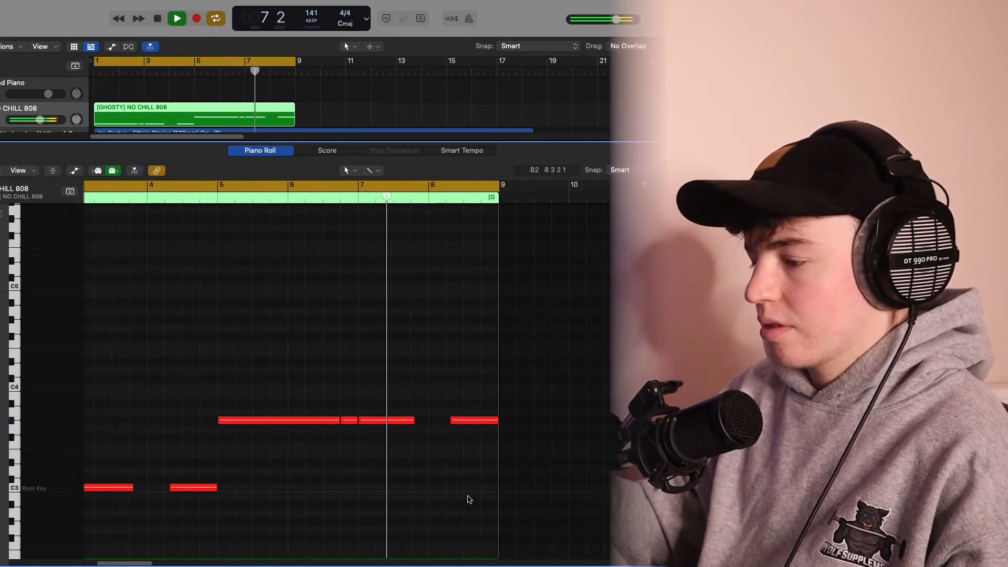
pyautogui.scroll(-2, 450, 507)
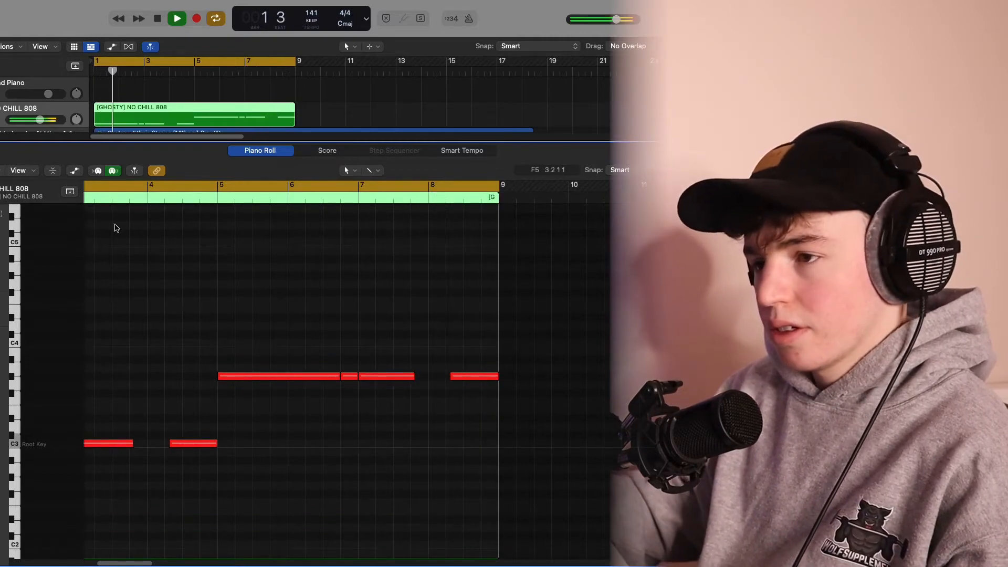
# Step: Stop playback, close the 808 note editor, delete the Steinway Grand Piano track, and move the 808 track below the melody loop
pyautogui.press('space')
pyautogui.press('p')
pyautogui.click(39, 88)
pyautogui.press('BackSpace')
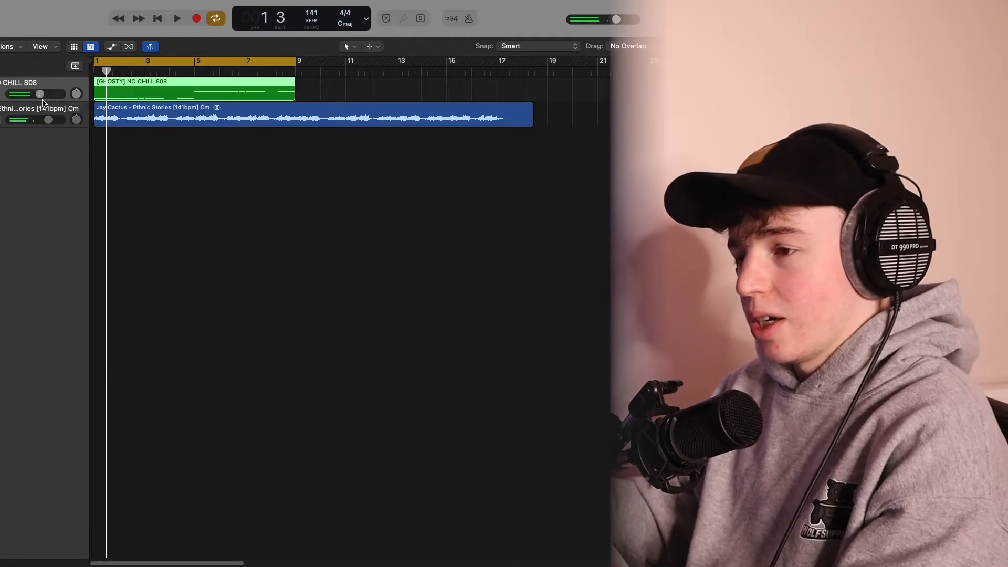
pyautogui.moveTo(176, 86); pyautogui.dragTo(92, 126)
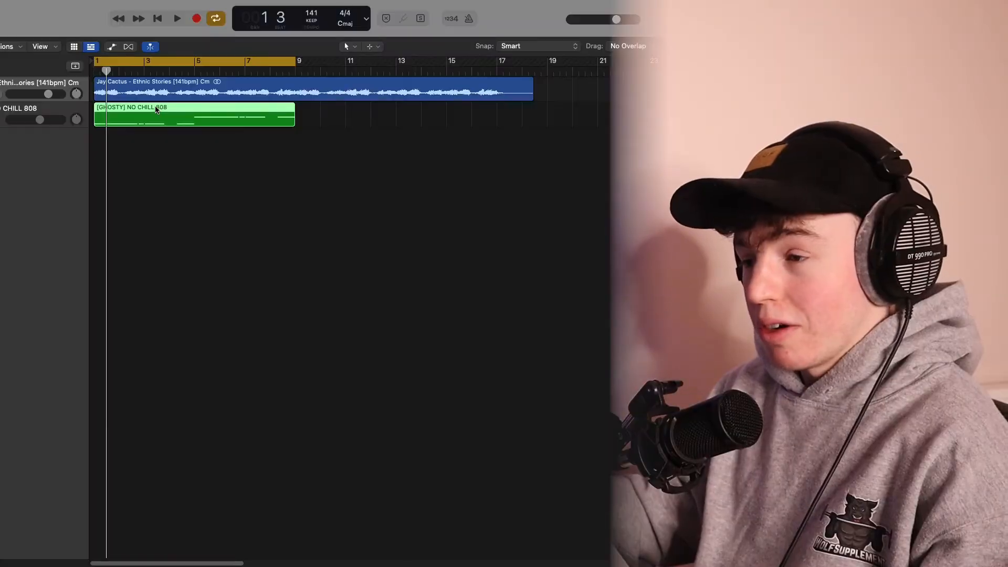
pyautogui.press('e')
pyautogui.press('e')
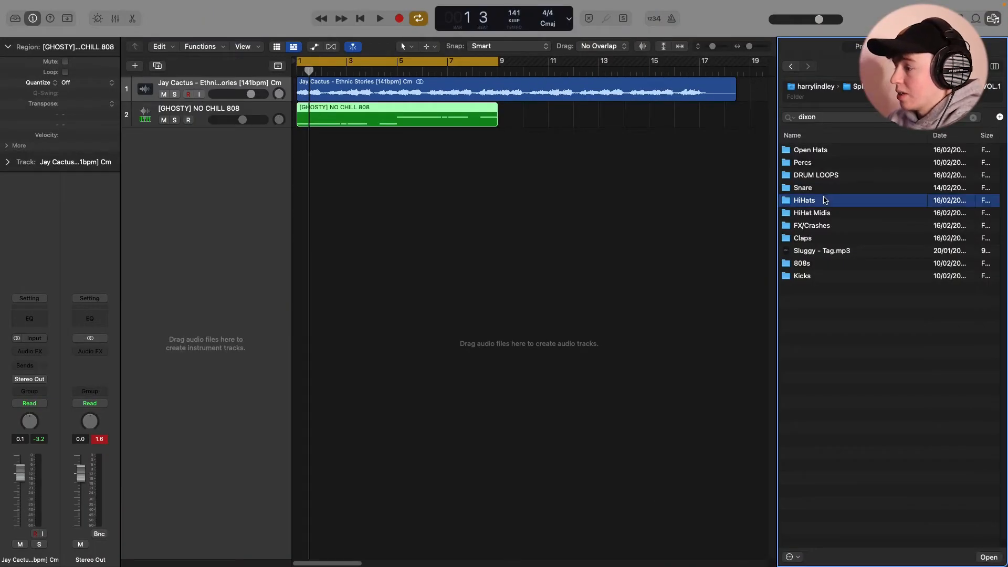
# Step: Load the snare (chase) sluggybeats sample from the Snare folder onto a new Quick Sampler track and create a region at bar 1
pyautogui.doubleClick(813, 188)
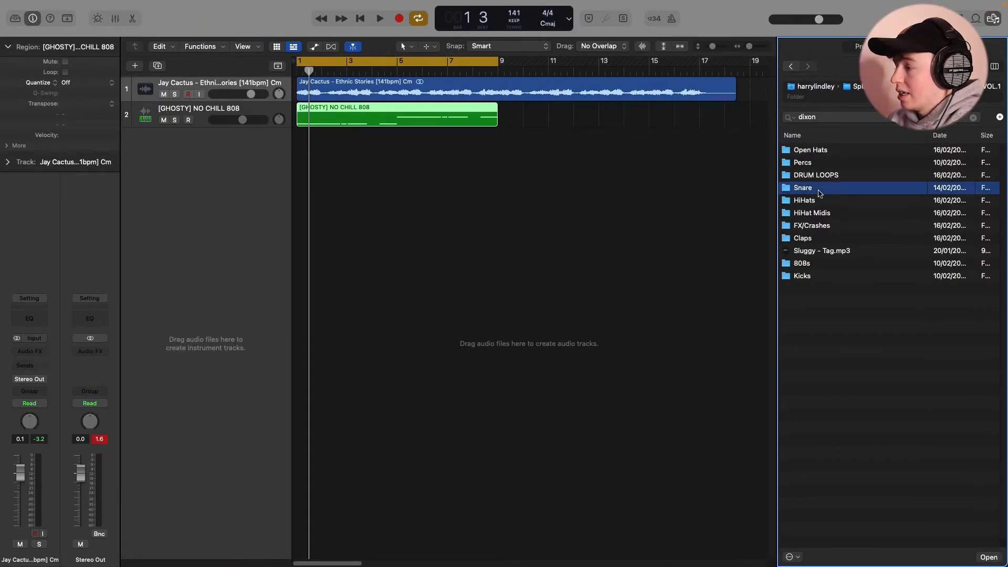
pyautogui.click(808, 149)
pyautogui.click(843, 164)
pyautogui.moveTo(839, 150); pyautogui.dragTo(138, 157)
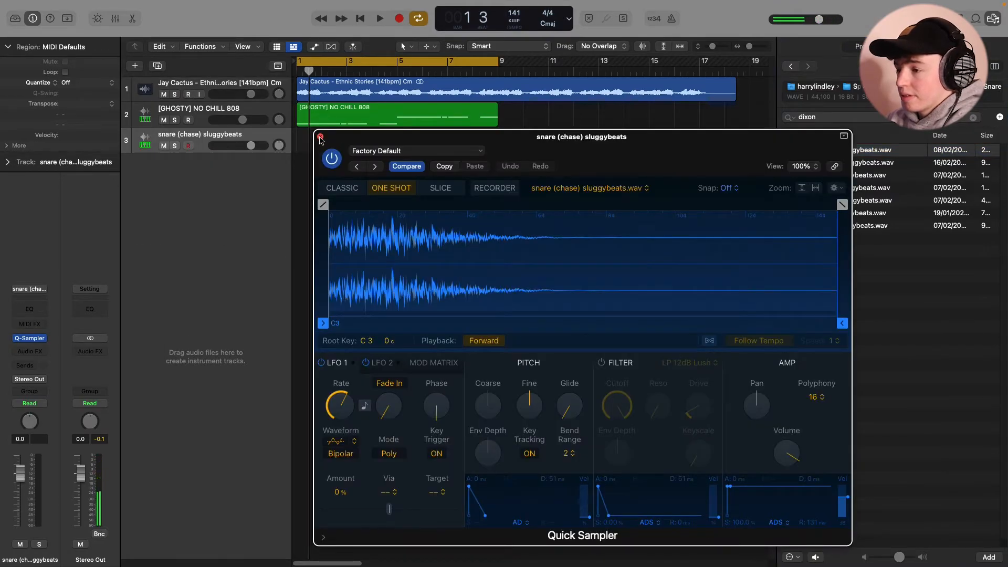
pyautogui.click(319, 137)
pyautogui.rightClick(313, 138)
pyautogui.click(328, 156)
# Step: Play the melody and 808 with the snare and hi-hat patterns, and return the file browser to the drum kit's main folder
pyautogui.press('space')
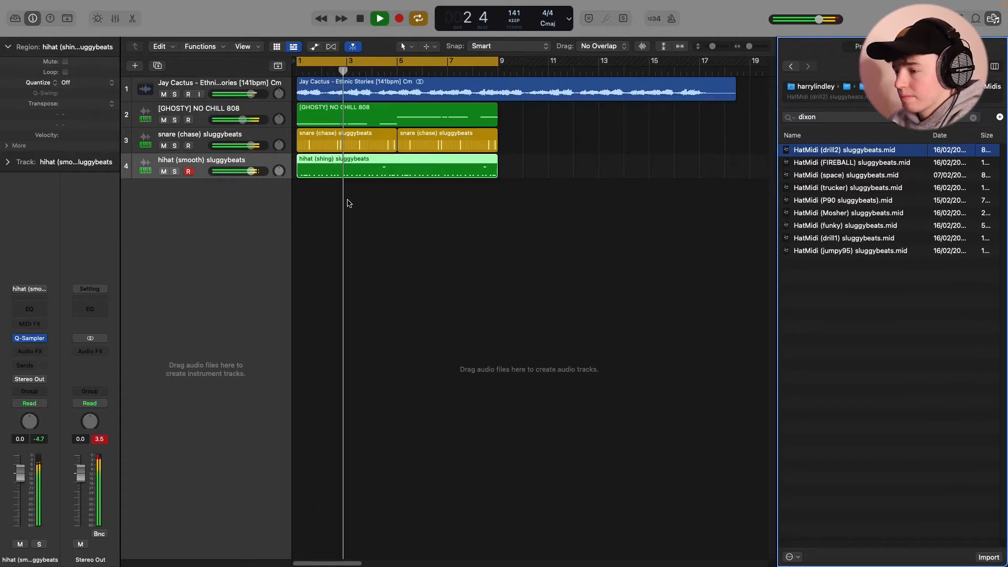
pyautogui.click(455, 216)
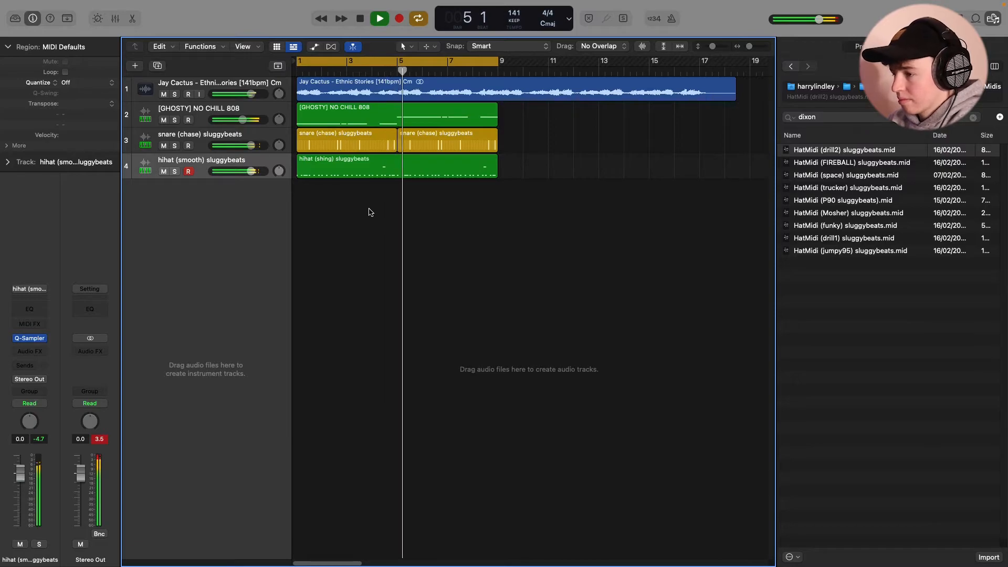
pyautogui.click(941, 87)
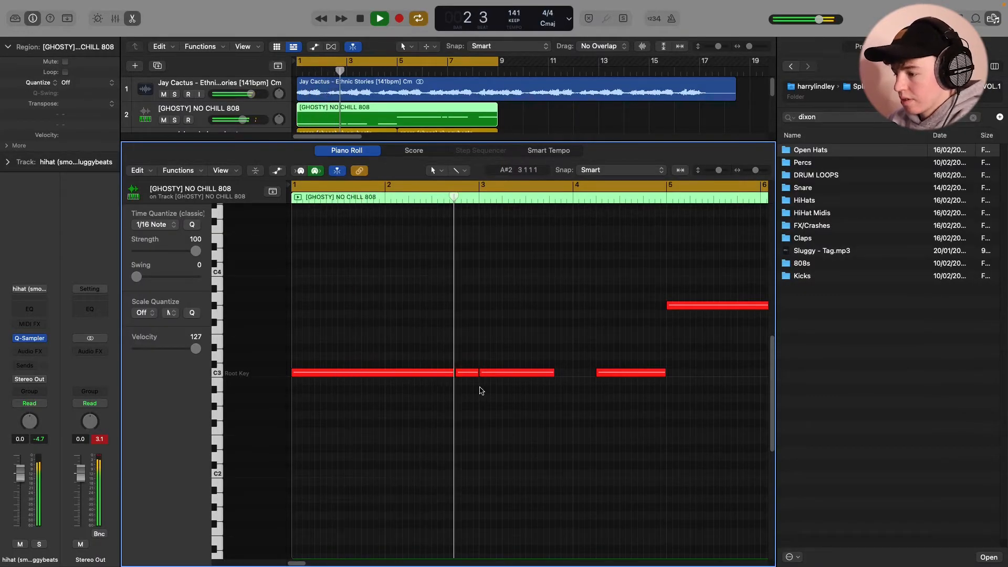
# Step: Add two short C5 notes late in bar 2 of the 808 region, set their velocity to 76, and play them
pyautogui.press('space')
pyautogui.press('super+Right')
pyautogui.scroll(2, 471, 336)
pyautogui.press('space')
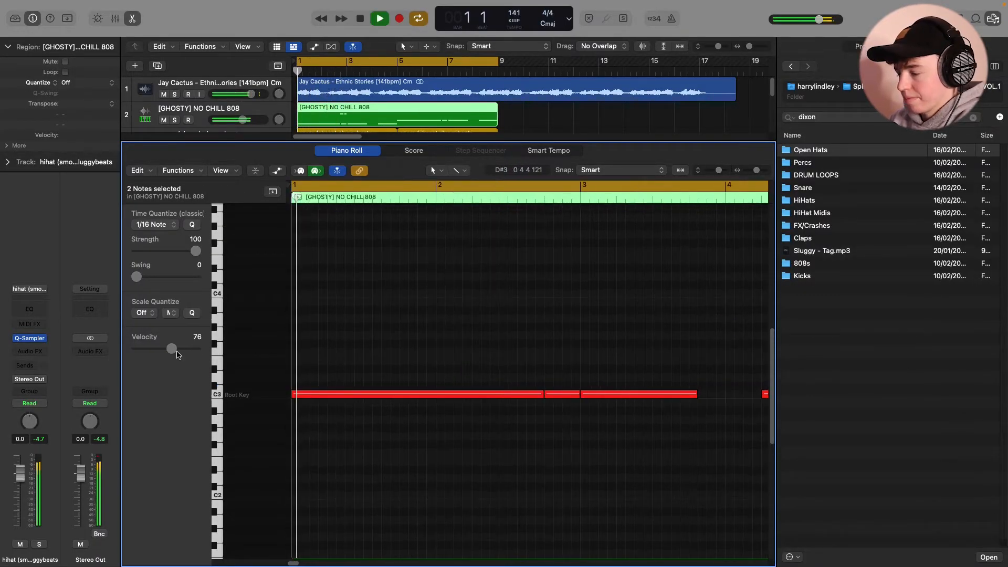
pyautogui.scroll(5, 604, 433)
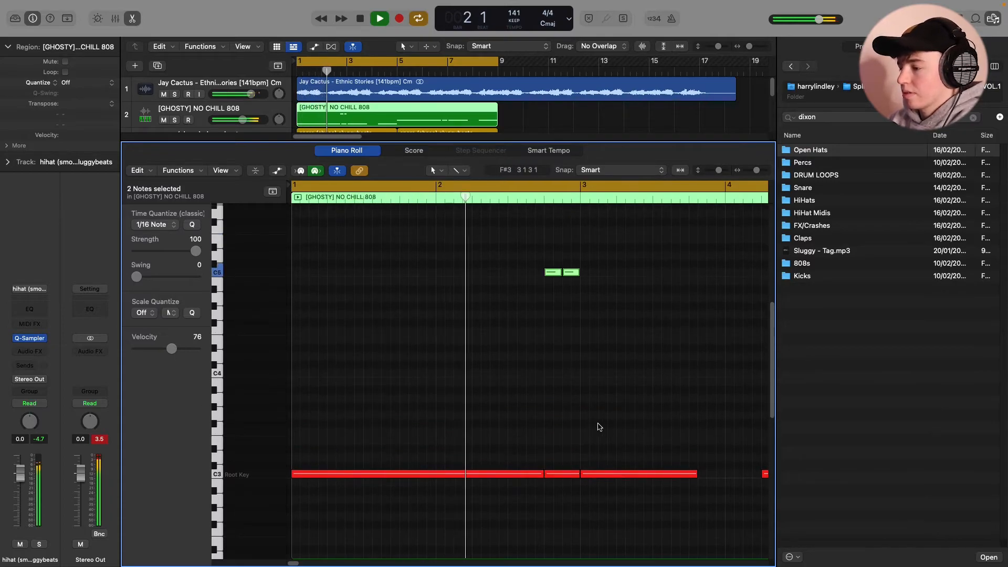
# Step: Add short high accent notes around bars 7 and 8 of the 808 region, with four C5 notes from beat 3 of bar 8
pyautogui.hscroll(2, 604, 430)
pyautogui.hscroll(3, 589, 414)
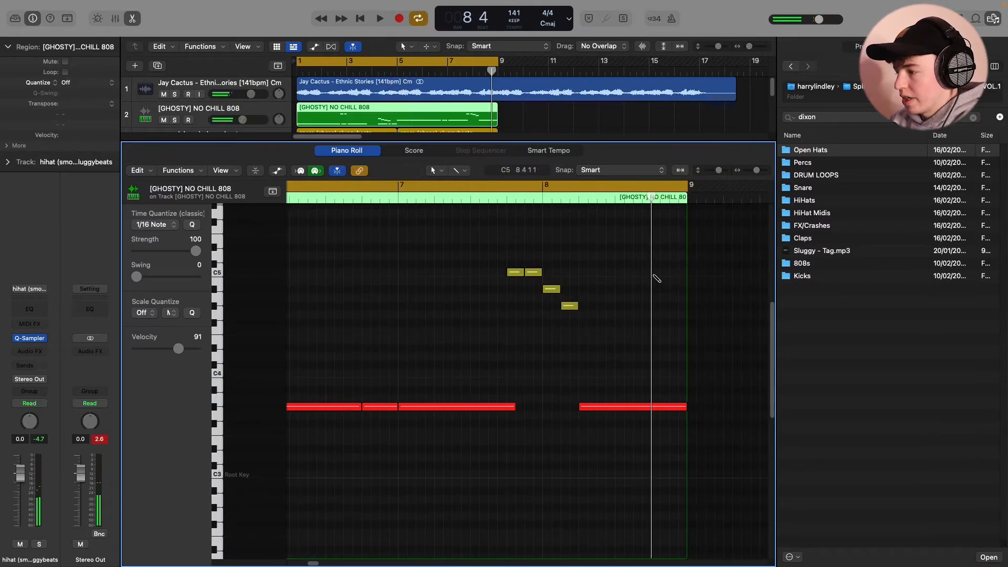
pyautogui.moveTo(660, 276); pyautogui.dragTo(639, 278)
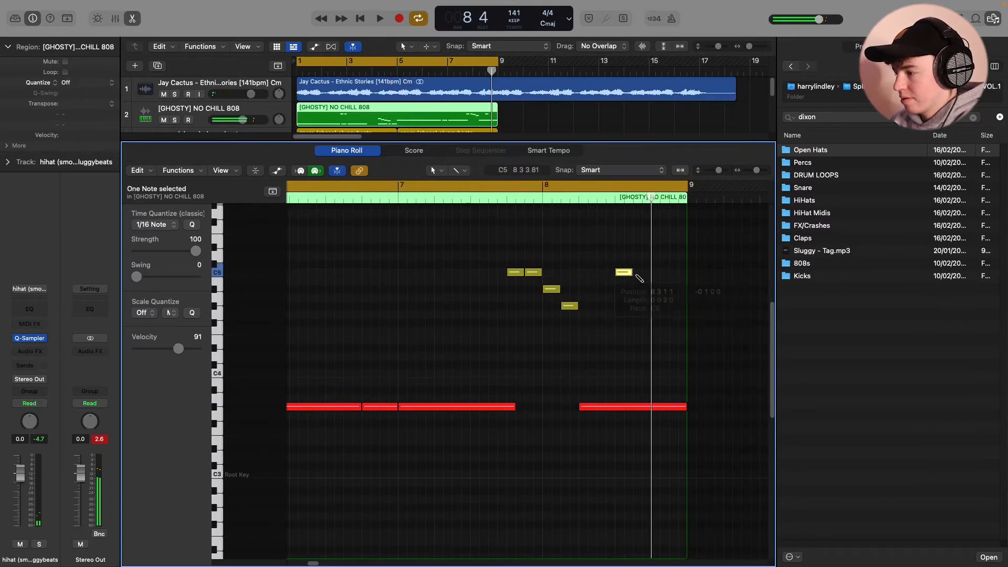
# Step: Show the note velocity lane, lower the selected short high 808 notes to a velocity of 29, and play from bar 1
pyautogui.press('a')
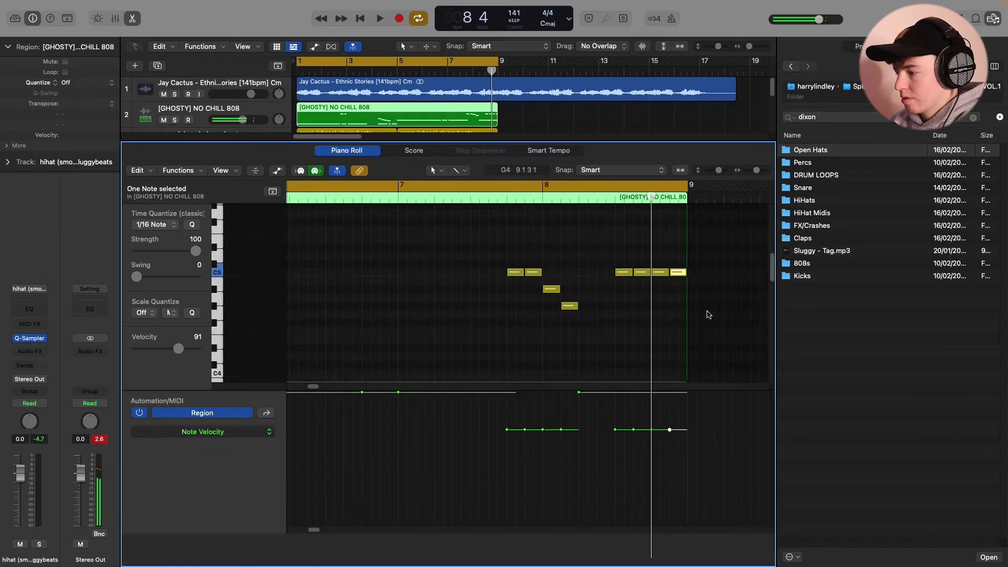
pyautogui.moveTo(713, 306); pyautogui.dragTo(626, 285)
pyautogui.moveTo(600, 465); pyautogui.dragTo(694, 532)
pyautogui.press('space')
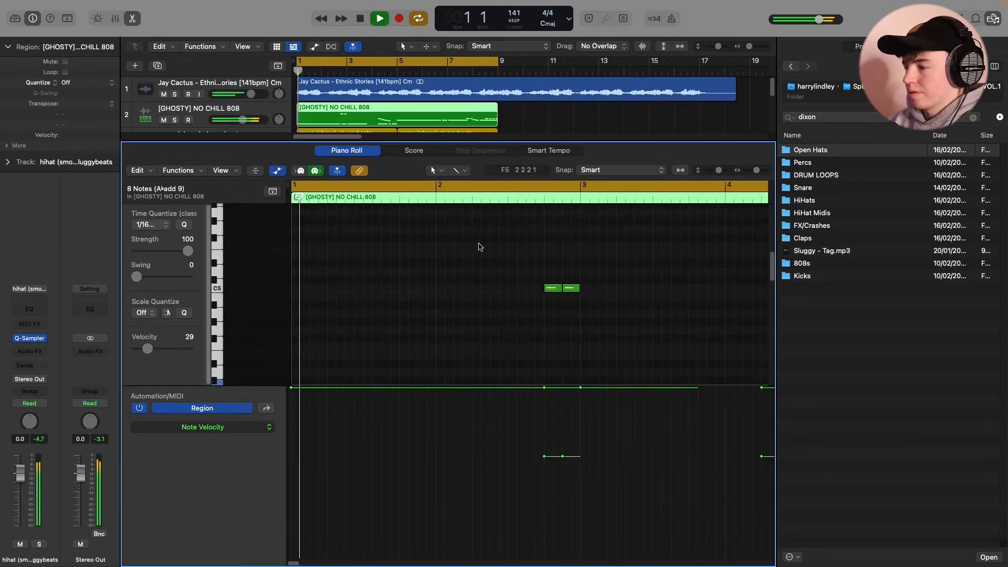
# Step: Play the arrangement and review the low and high notes of the 808 region in the Piano Roll
pyautogui.press('p')
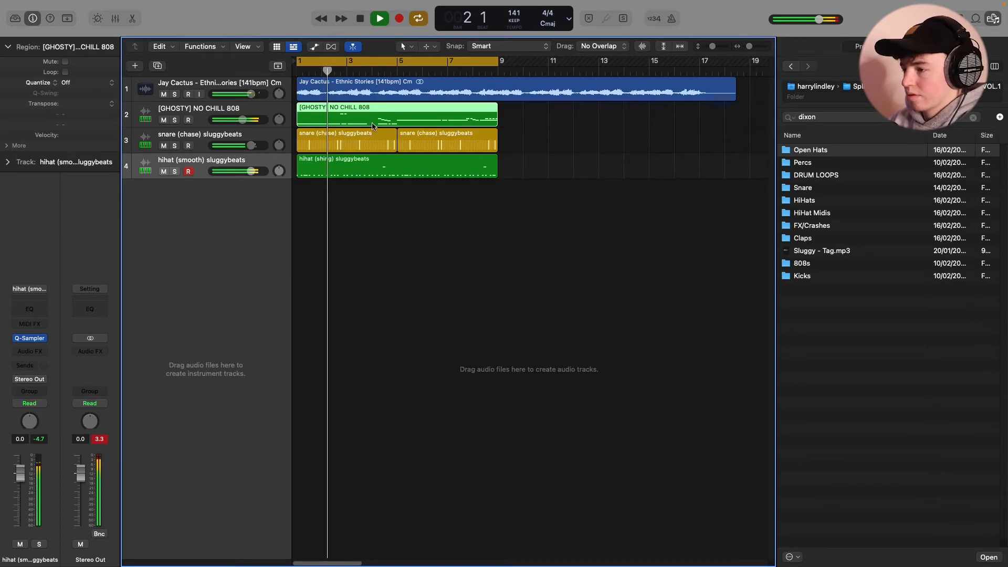
pyautogui.press('p')
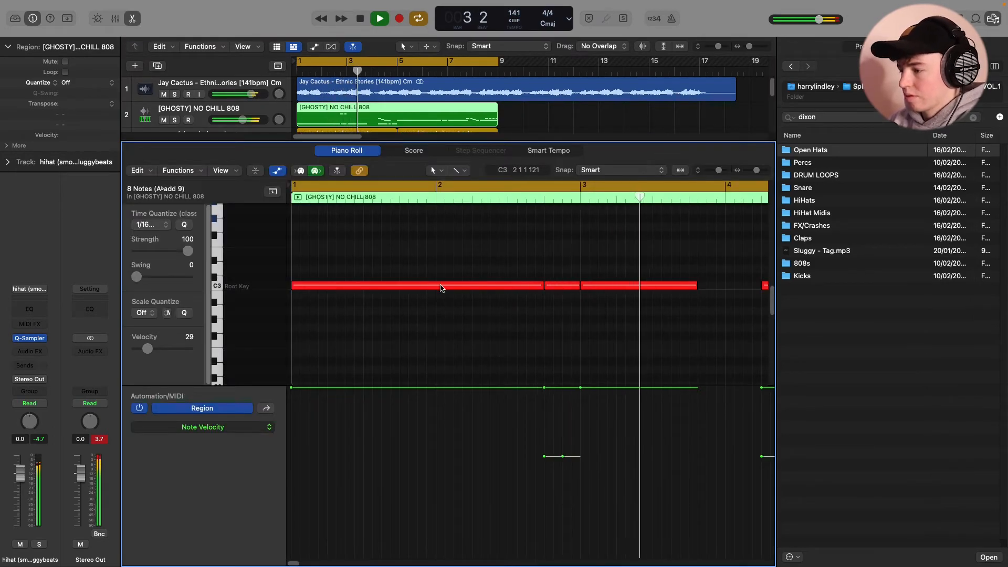
pyautogui.press('a')
pyautogui.scroll(-5, 594, 349)
pyautogui.scroll(3, 593, 348)
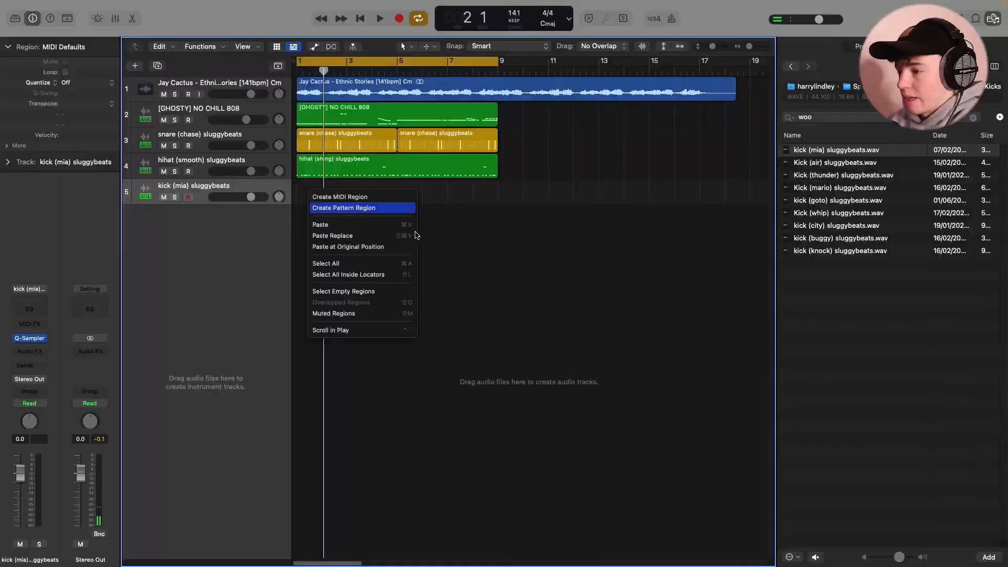
# Step: Create a 64-step pattern region on the kick (mia) track and add kick hits at the start of bars 1 and 3
pyautogui.click(383, 207)
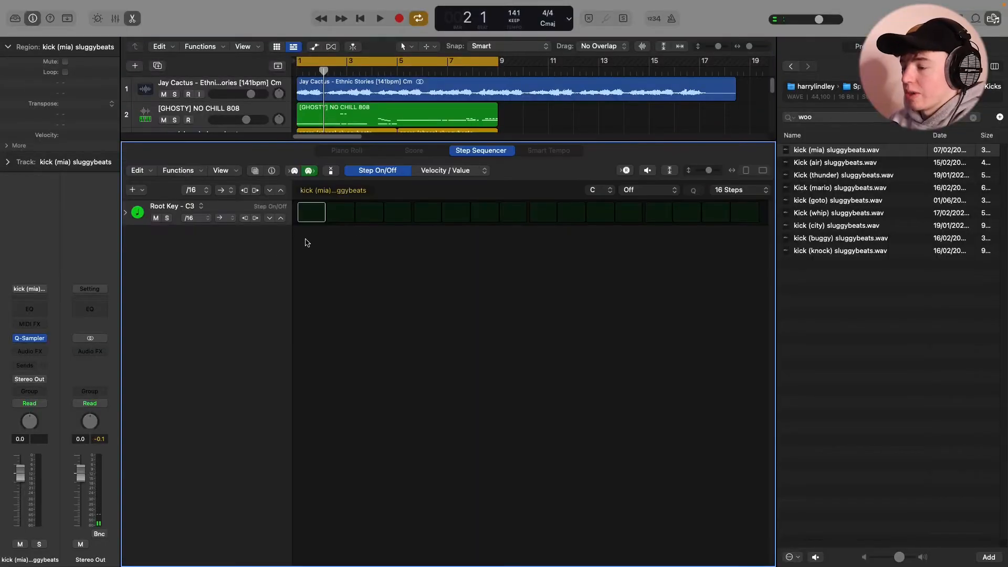
pyautogui.click(733, 191)
pyautogui.click(729, 251)
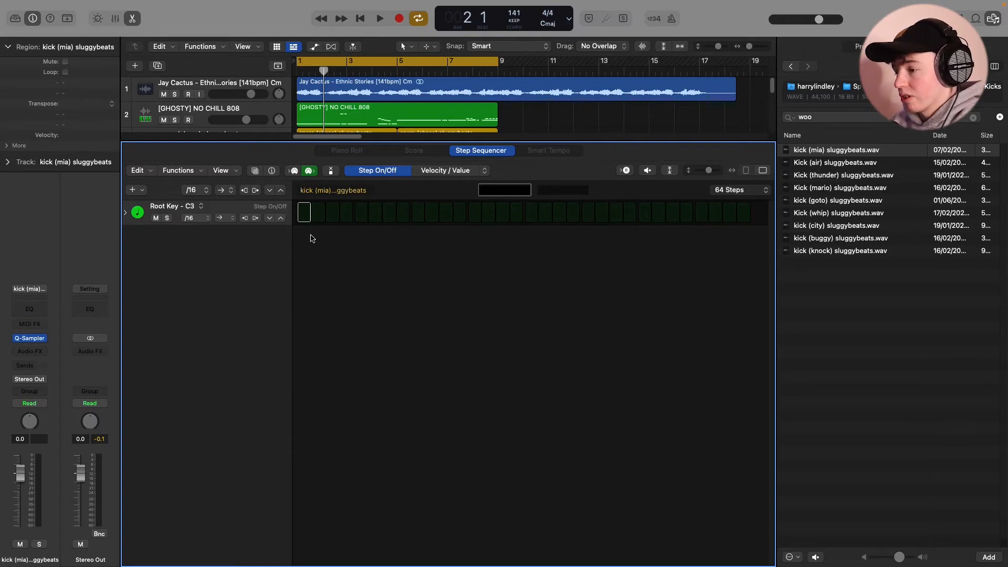
pyautogui.press('space')
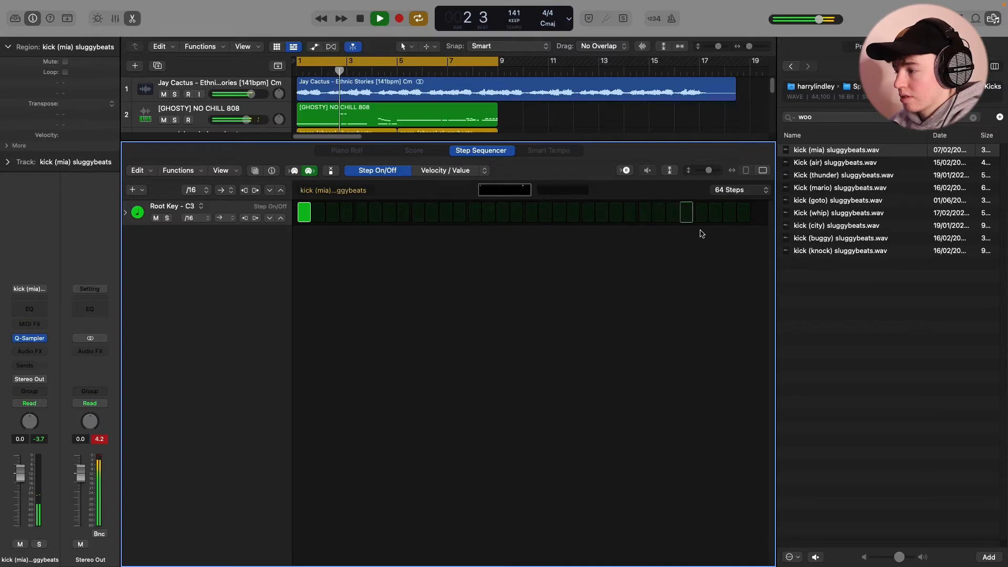
pyautogui.click(306, 217)
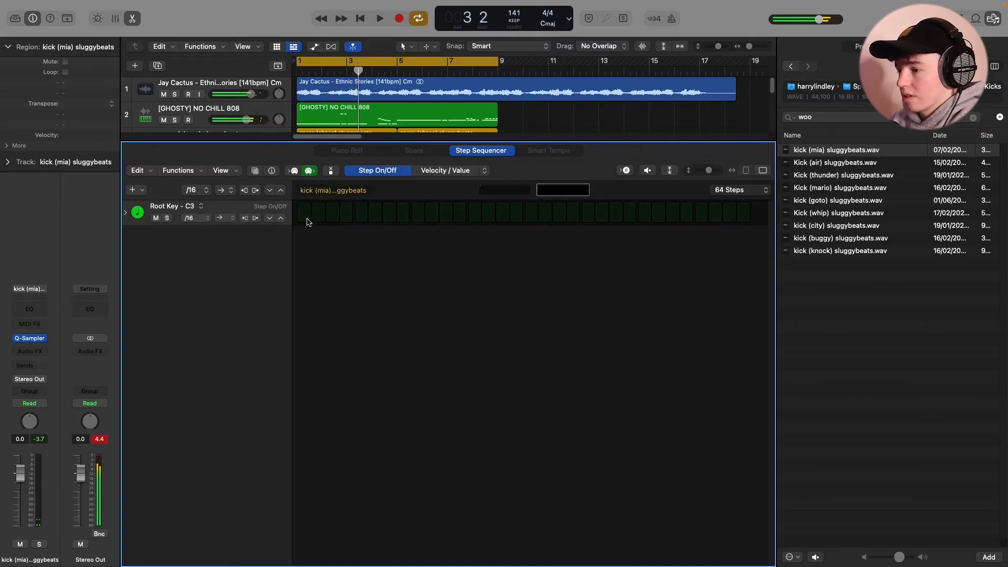
pyautogui.doubleClick(339, 73)
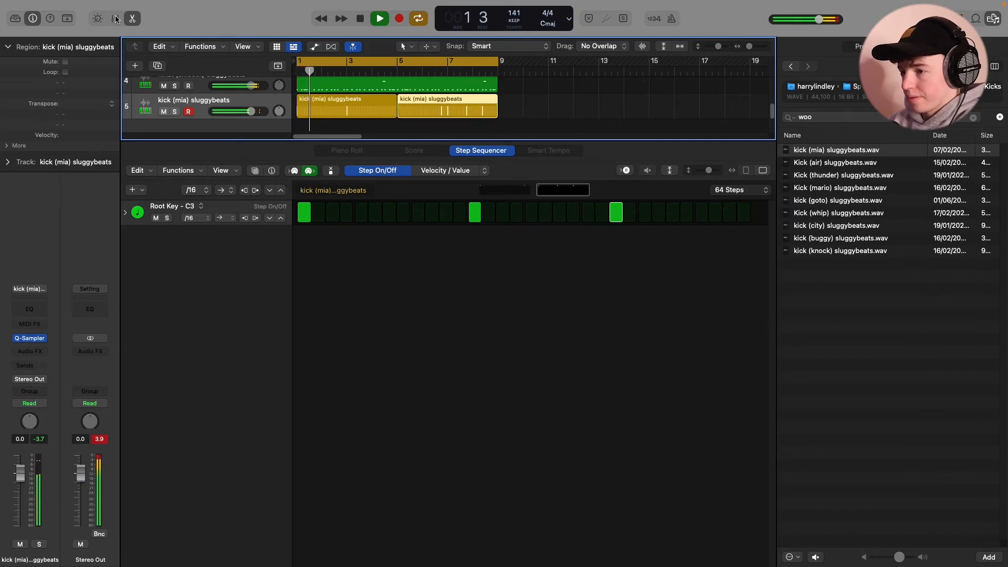
# Step: Close the step sequencer and slightly lower the volumes of the snare and 808 tracks
pyautogui.click(132, 18)
pyautogui.click(549, 225)
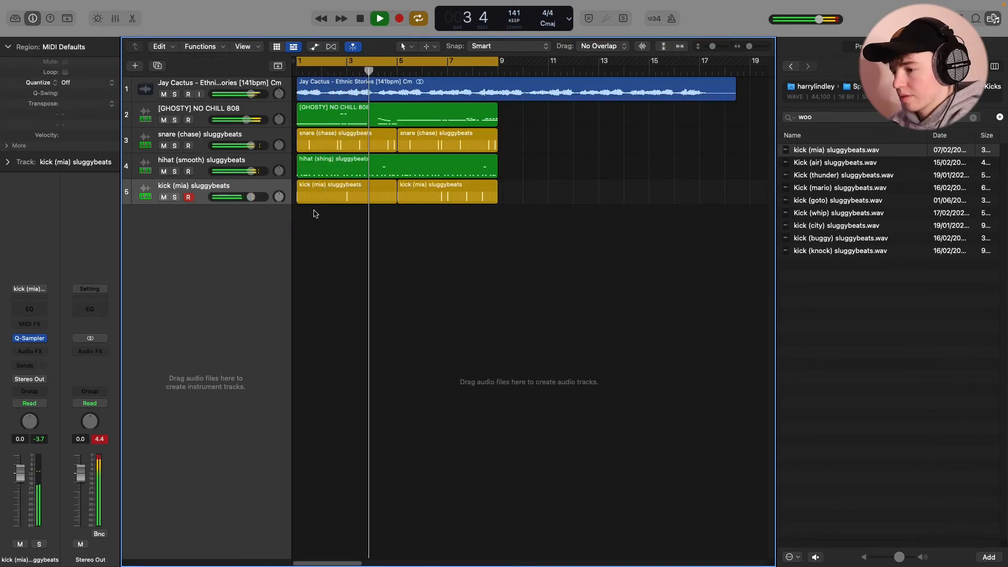
pyautogui.moveTo(251, 145); pyautogui.dragTo(240, 119)
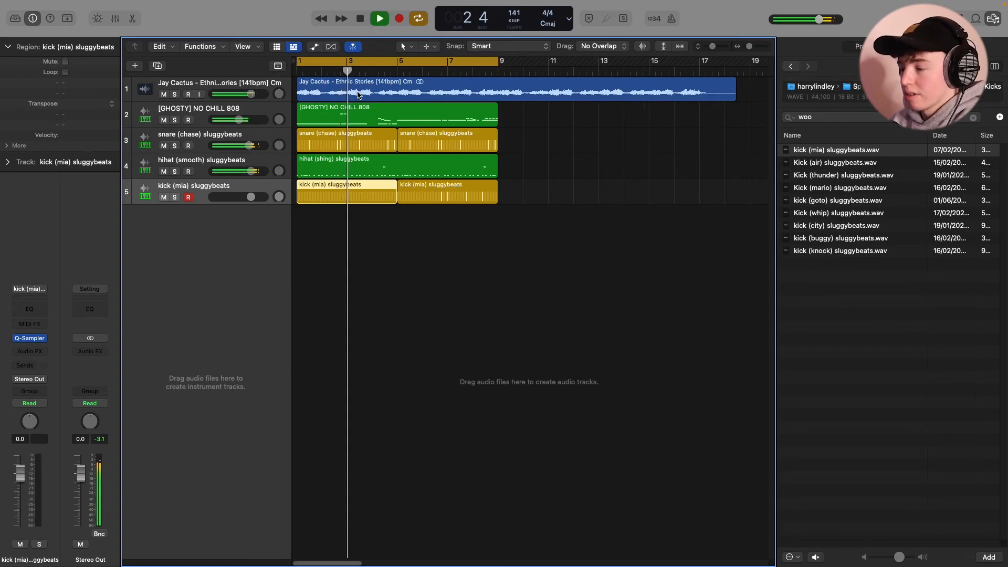
# Step: Play the beat around the kick hit at bar 3, and play the full loop from bar 1
pyautogui.press('space')
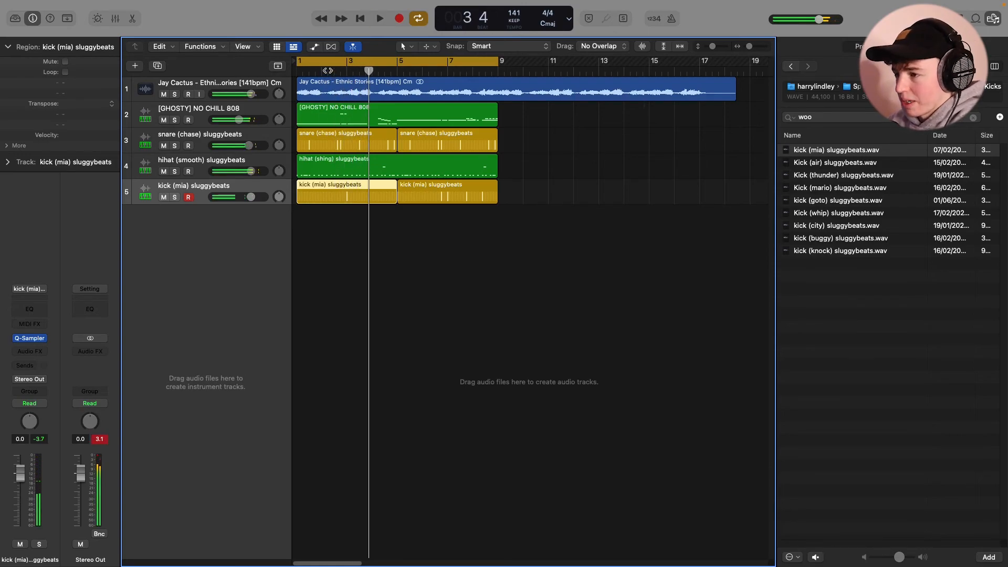
pyautogui.press('space')
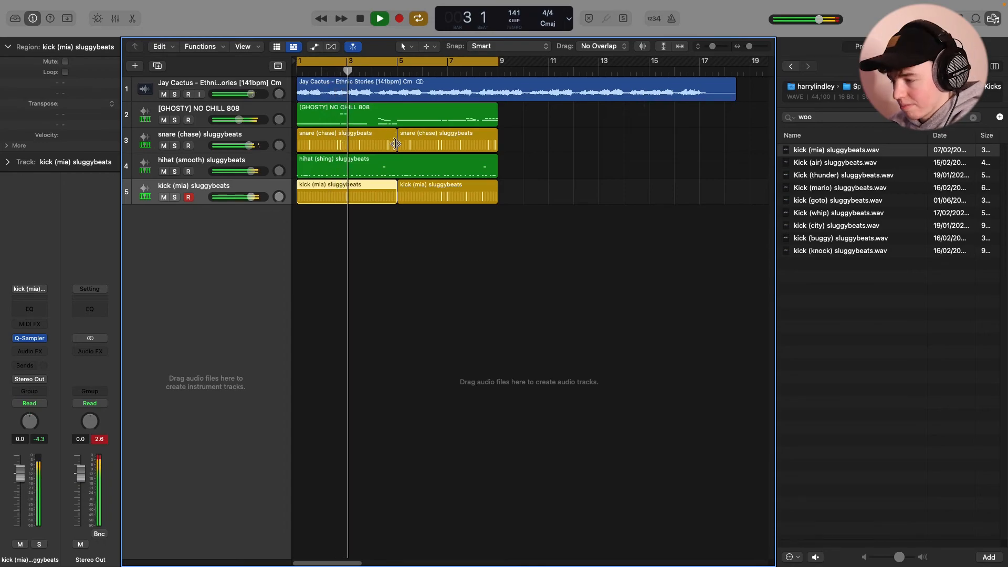
pyautogui.press('space')
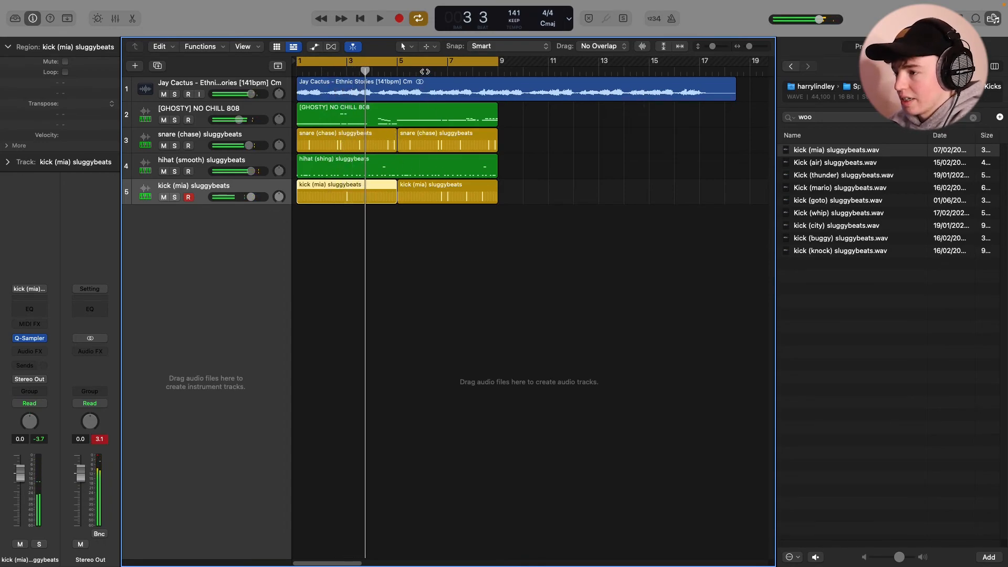
pyautogui.click(424, 72)
pyautogui.press('space')
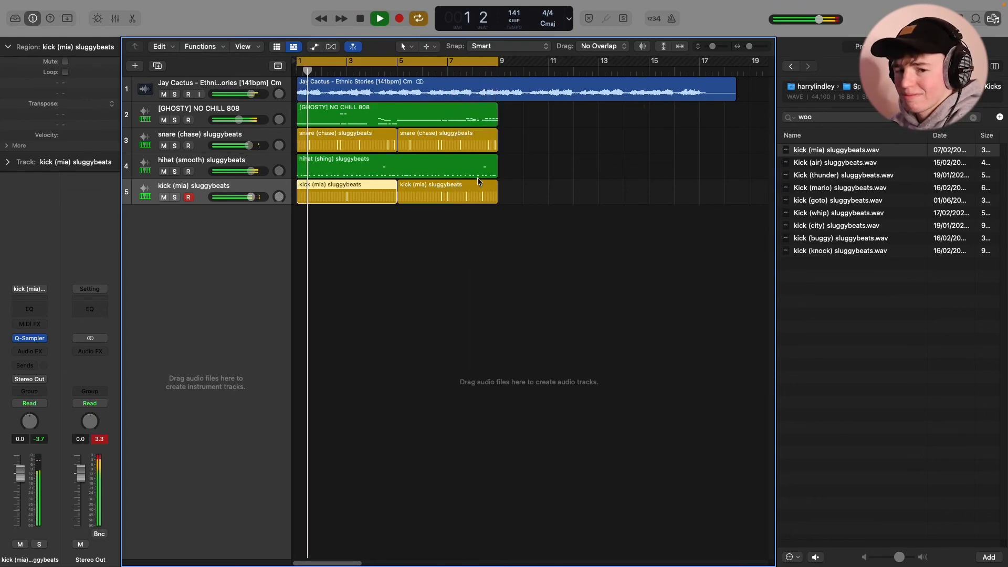
pyautogui.click(435, 238)
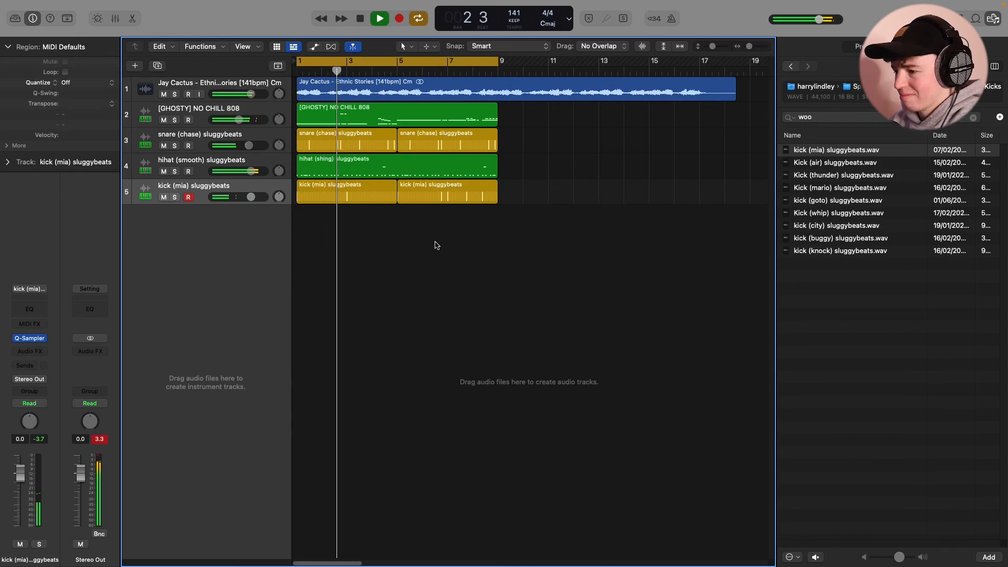